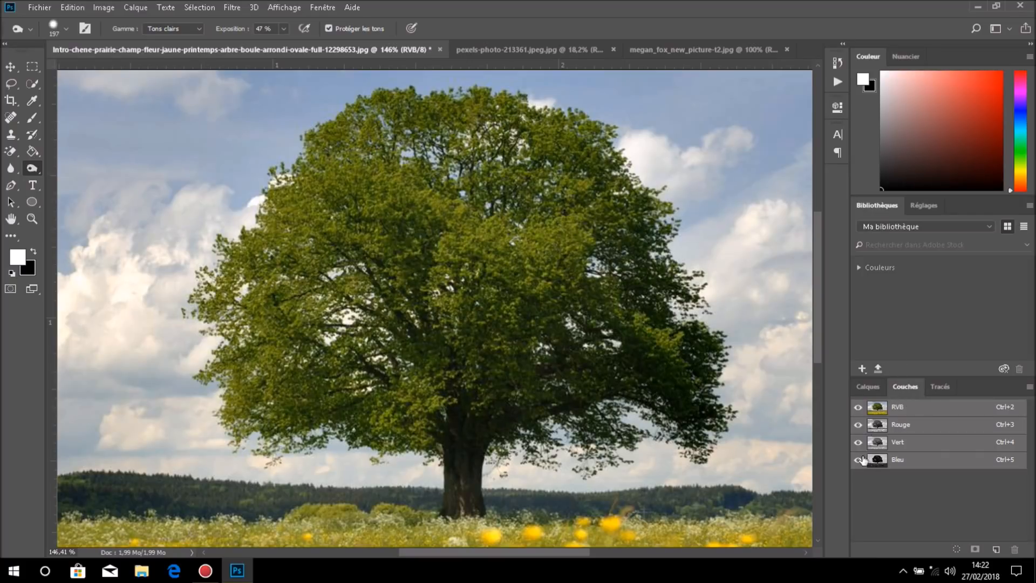
Compare the red, green and blue channels of the tree photo and duplicate the blue channel
left_click(925, 428)
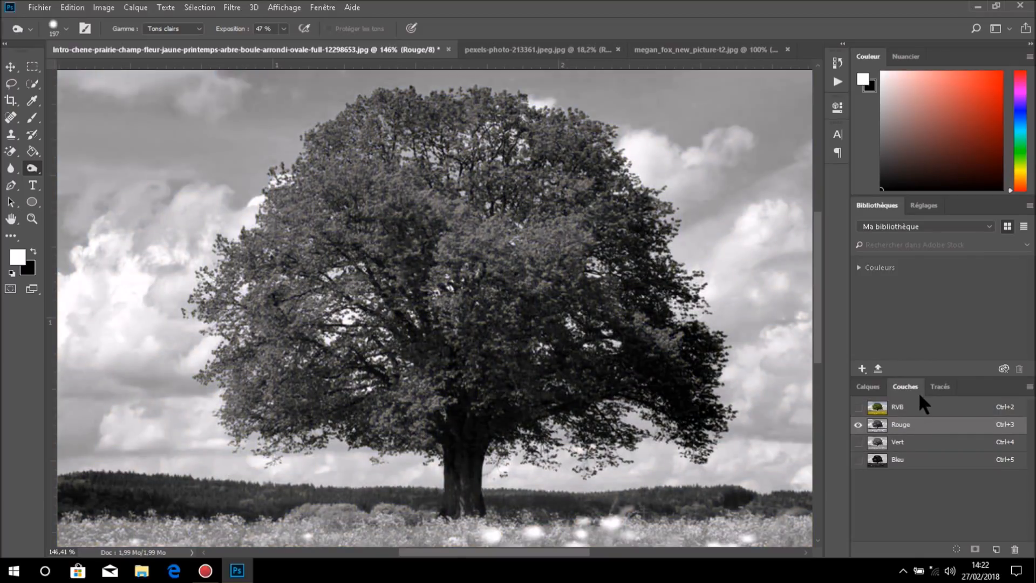
left_click(913, 441)
left_click(910, 462)
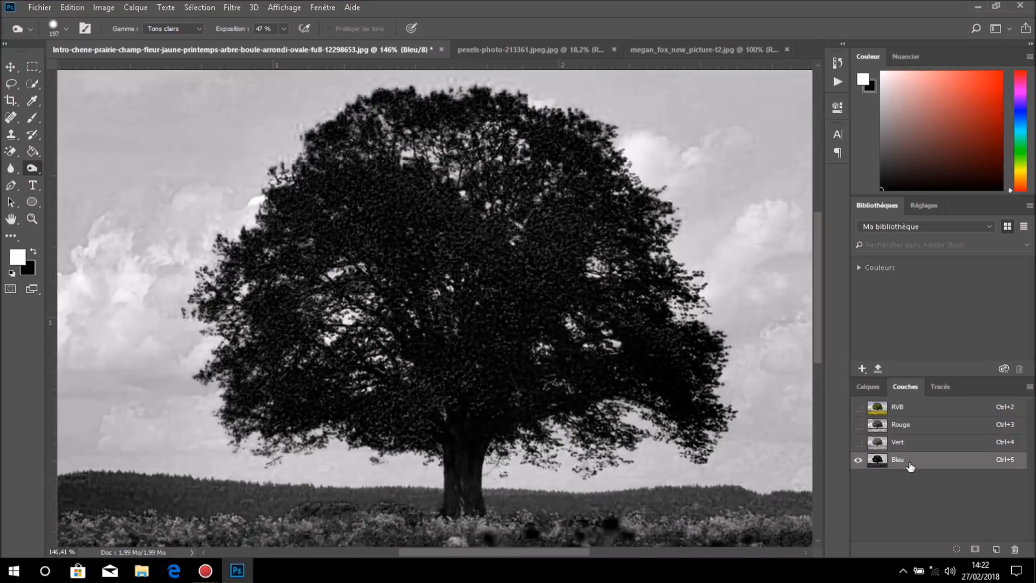
left_click(937, 428)
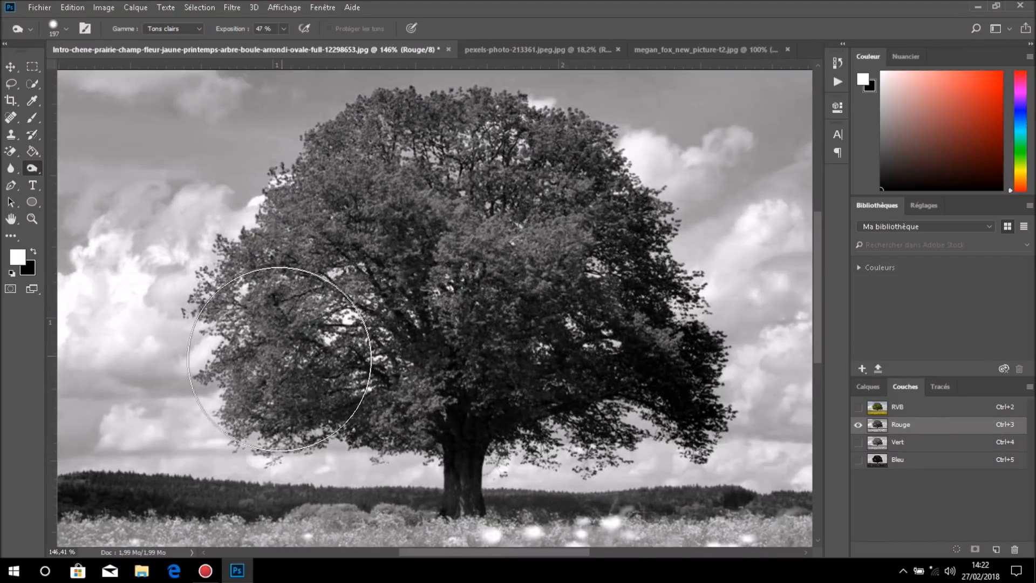
left_click(920, 448)
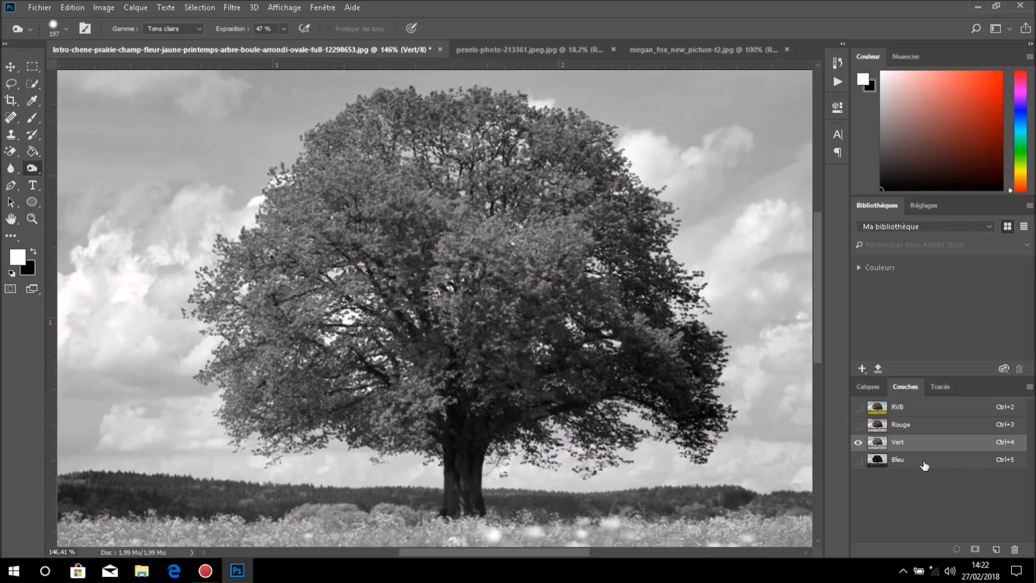
left_click(922, 462)
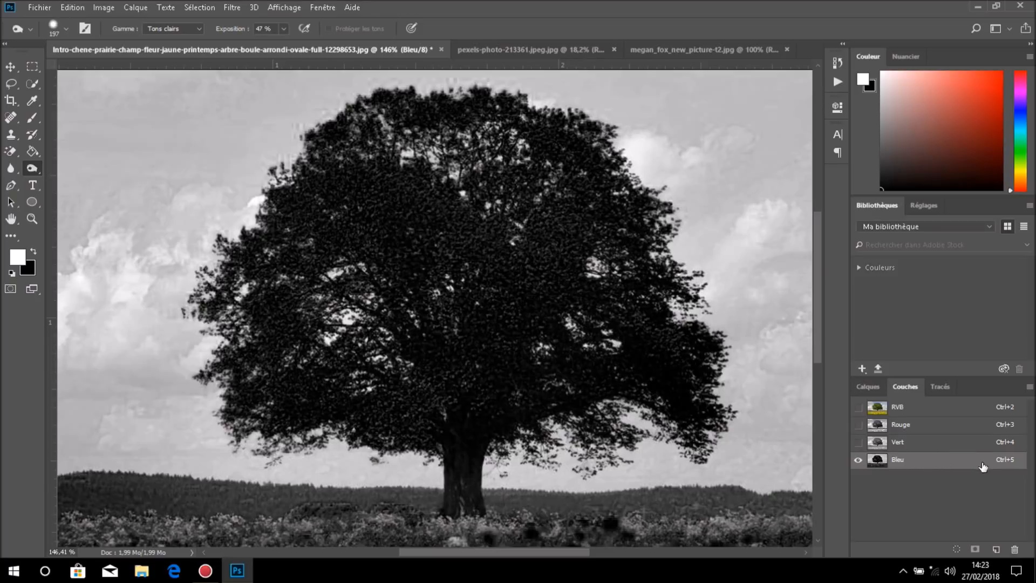
left_click_drag(980, 464, 997, 549)
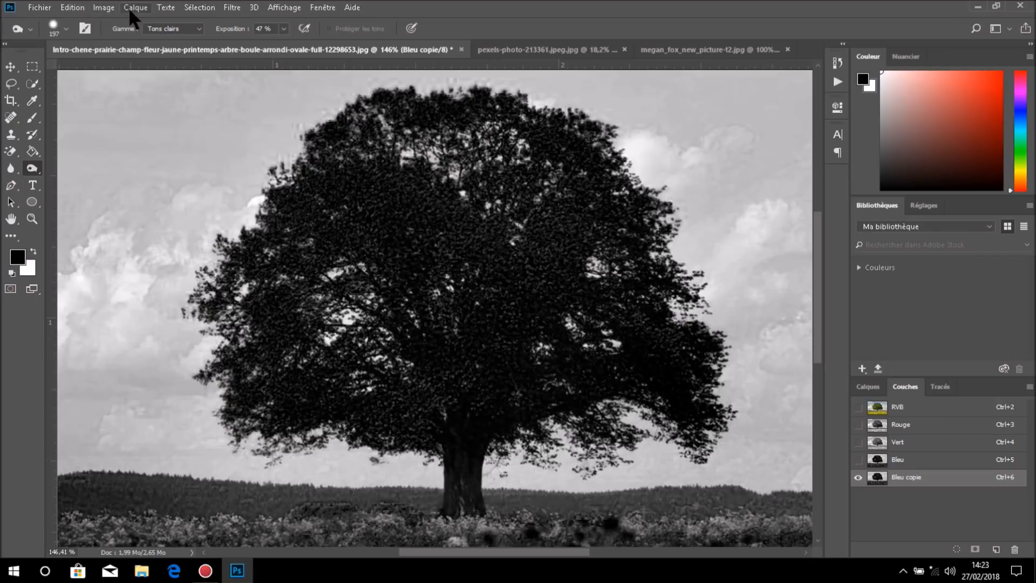
Apply a Threshold adjustment with value 128 to the blue channel copy
left_click(99, 7)
mouse_move(104, 41)
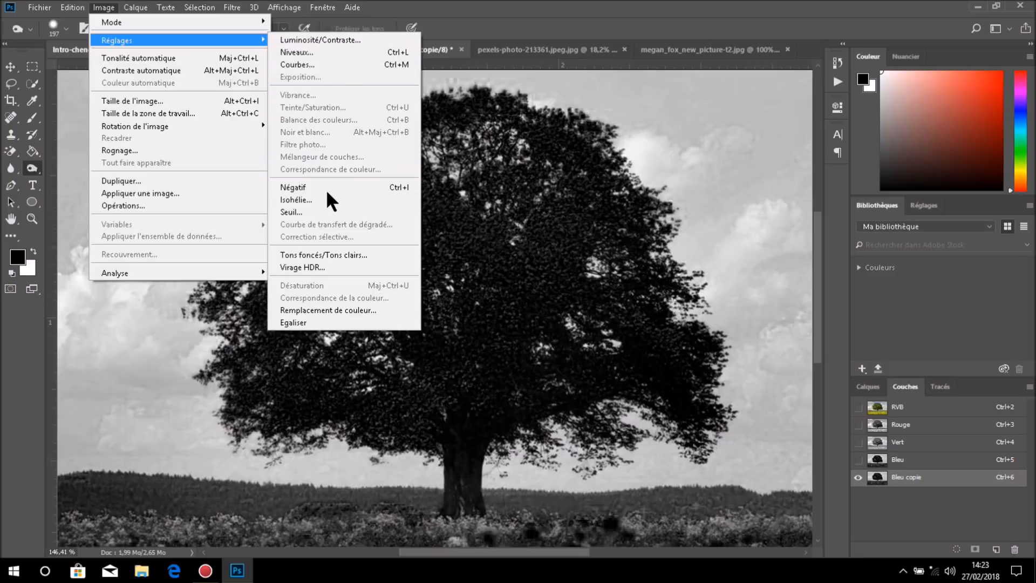
left_click(322, 211)
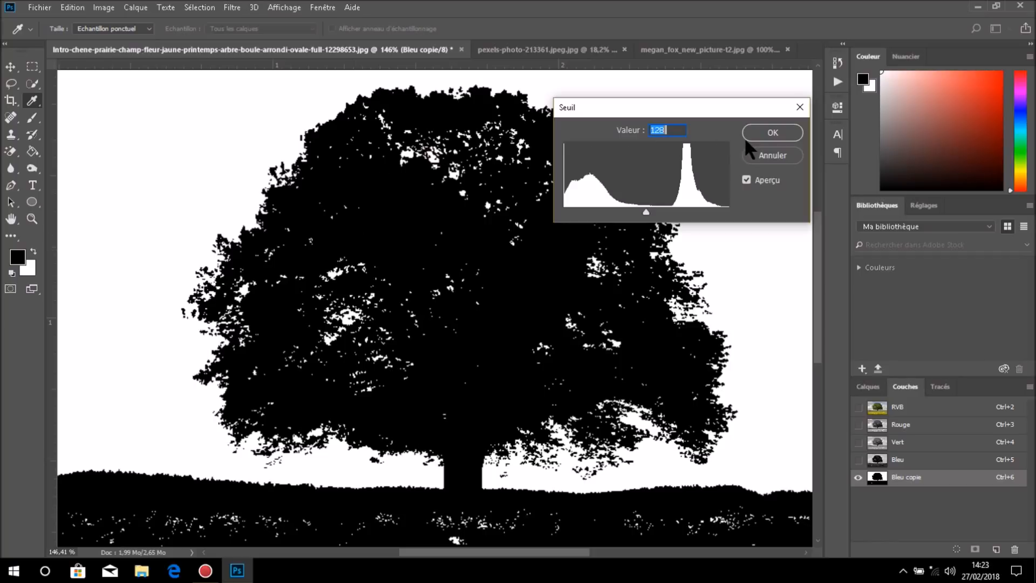
left_click(761, 130)
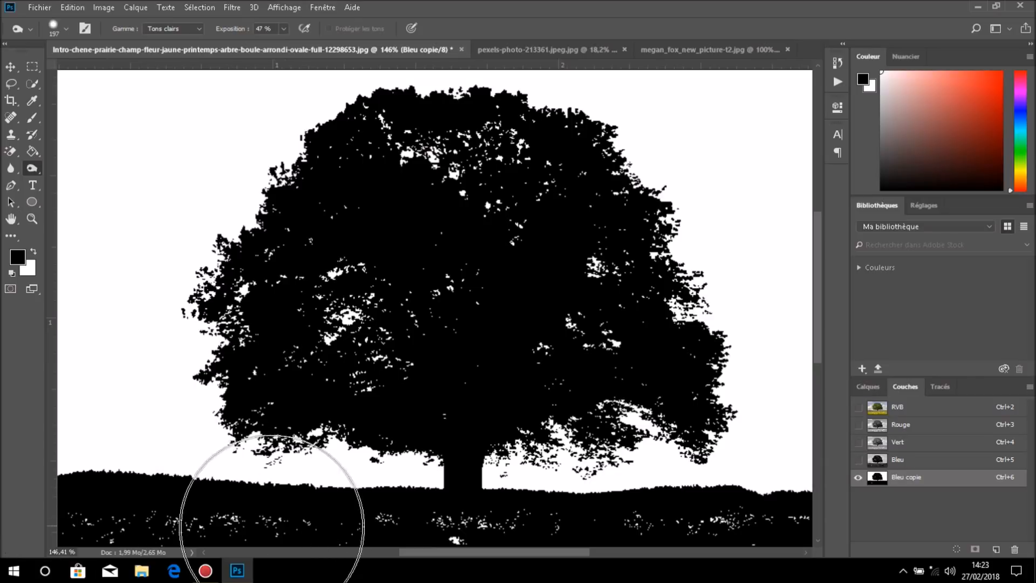
Paint over the white specks in the ground area with a hard black brush of about 49 px
left_click(35, 115)
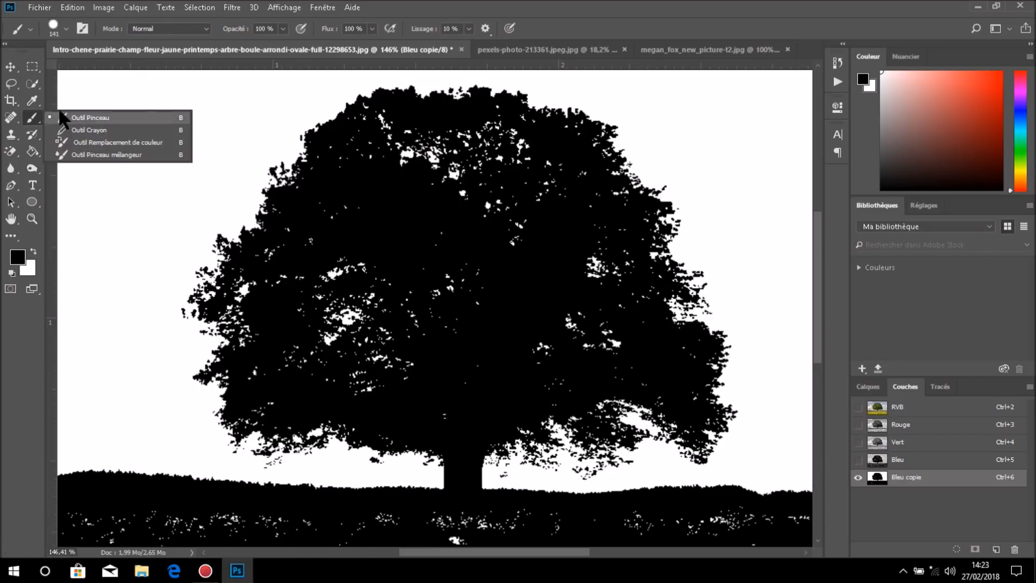
left_click(82, 117)
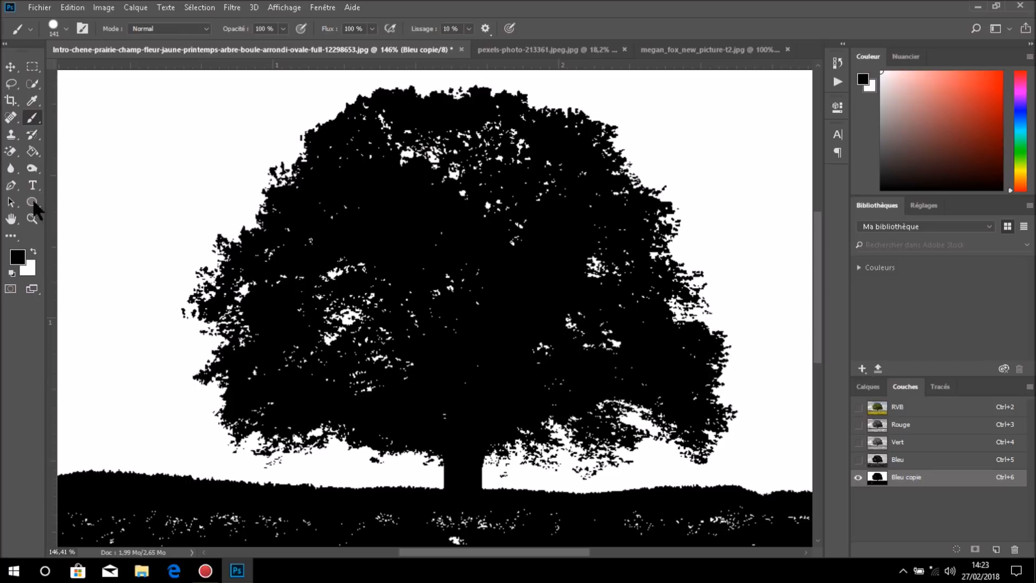
left_click(17, 257)
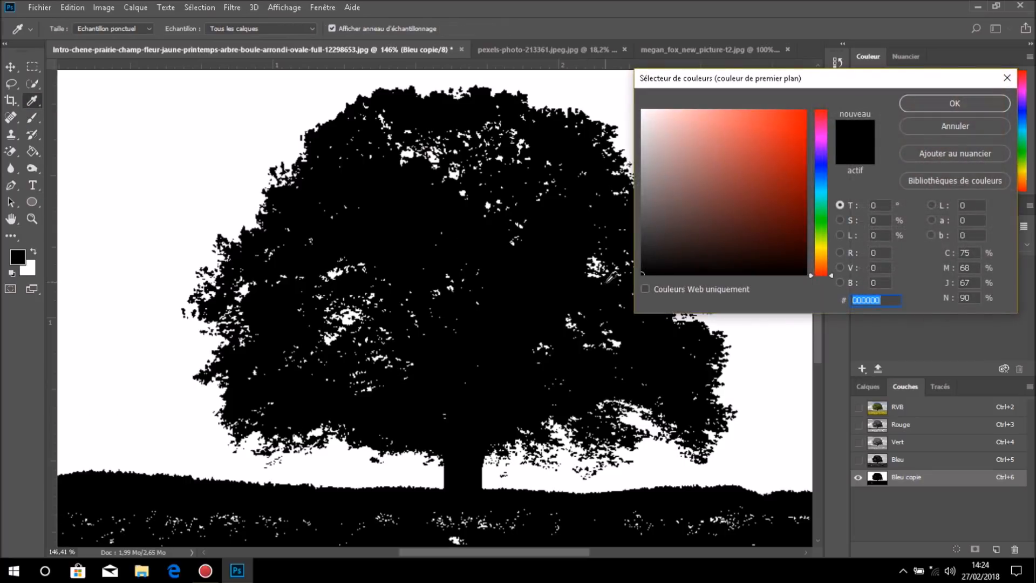
left_click(954, 103)
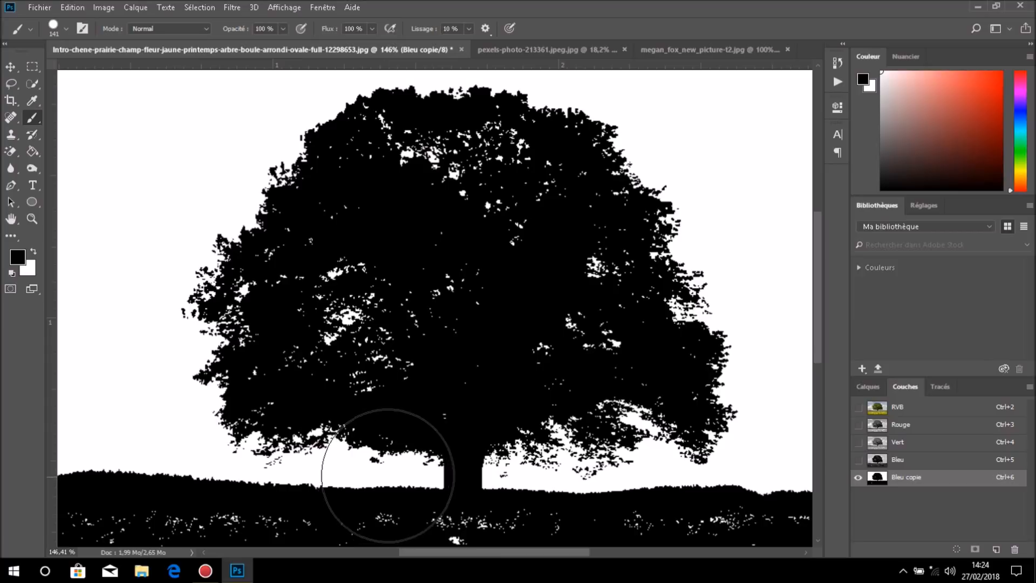
mouse_move(409, 460)
left_mouse_down()
mouse_move(368, 467)
mouse_move(333, 442)
mouse_move(338, 483)
left_mouse_up()
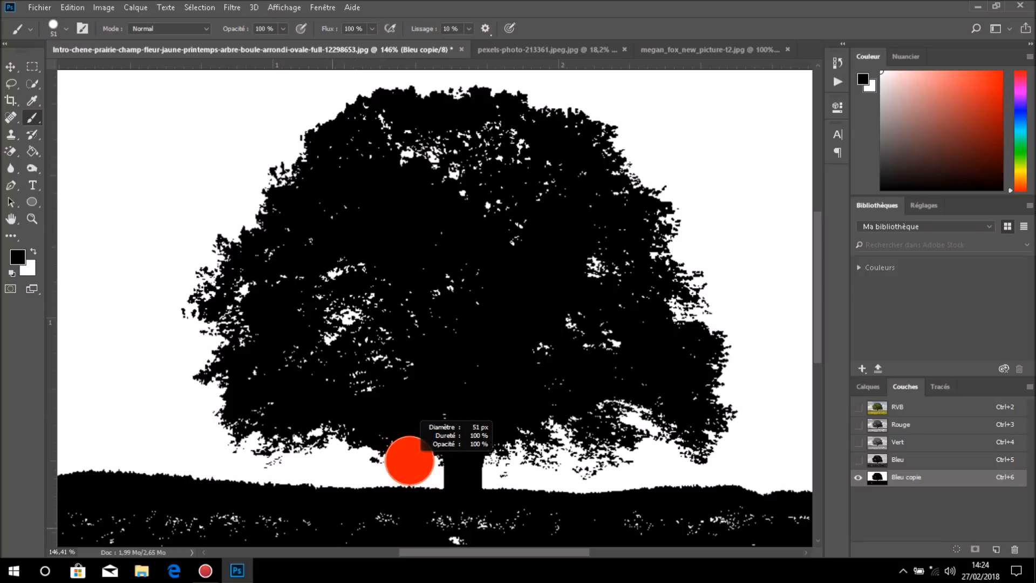
mouse_move(338, 483)
left_mouse_down()
mouse_move(95, 516)
mouse_move(128, 536)
mouse_move(795, 522)
mouse_move(687, 514)
mouse_move(405, 532)
left_mouse_up()
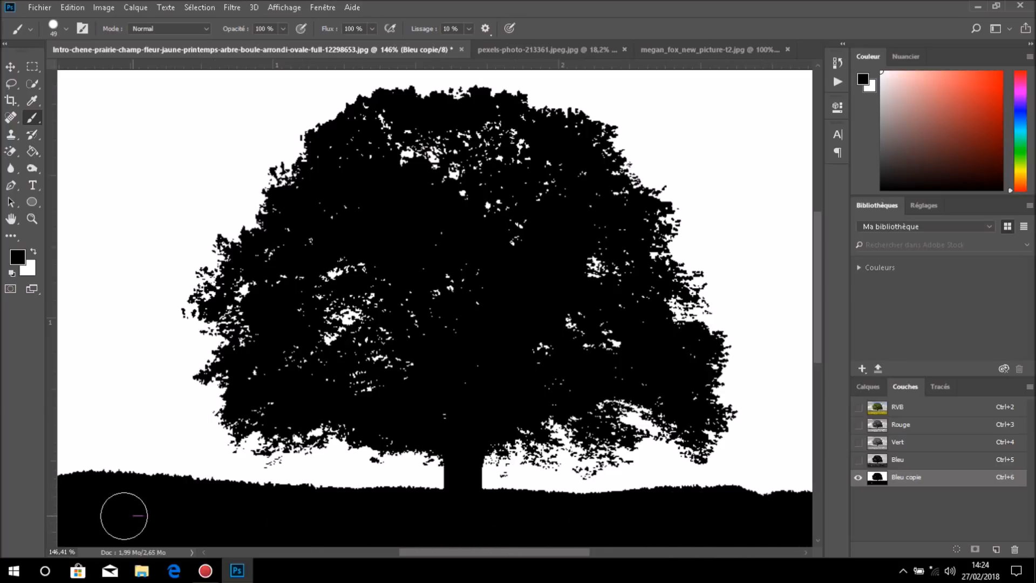
mouse_move(81, 508)
left_mouse_down()
mouse_move(120, 530)
mouse_move(76, 532)
mouse_move(411, 543)
mouse_move(639, 542)
mouse_move(763, 534)
mouse_move(798, 520)
mouse_move(506, 528)
mouse_move(88, 513)
left_mouse_up()
Load the blue channel copy as a selection and return to the RGB composite view
left_click_drag(951, 485, 955, 479)
left_click(955, 481, "ctrl")
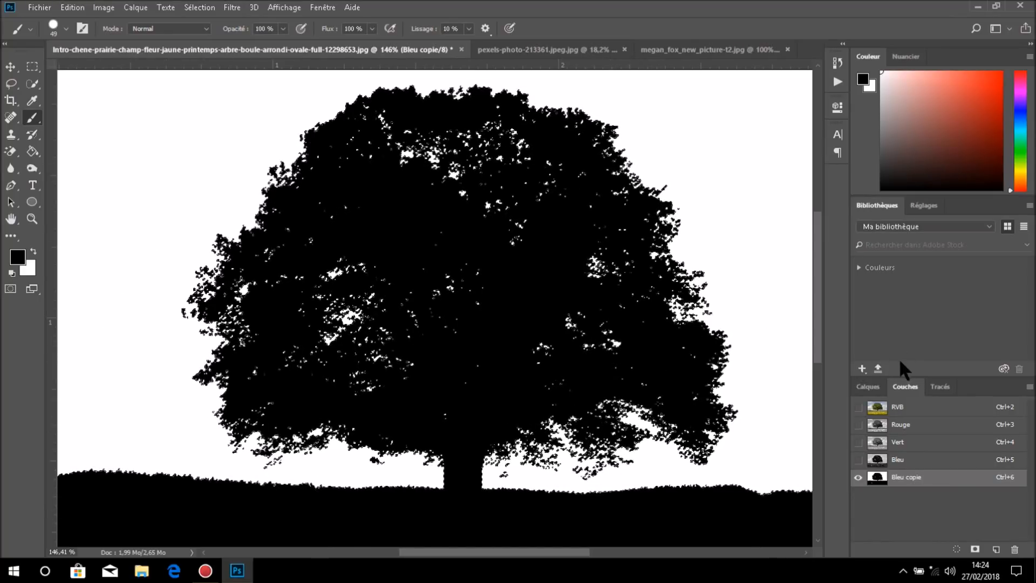
left_click(947, 410)
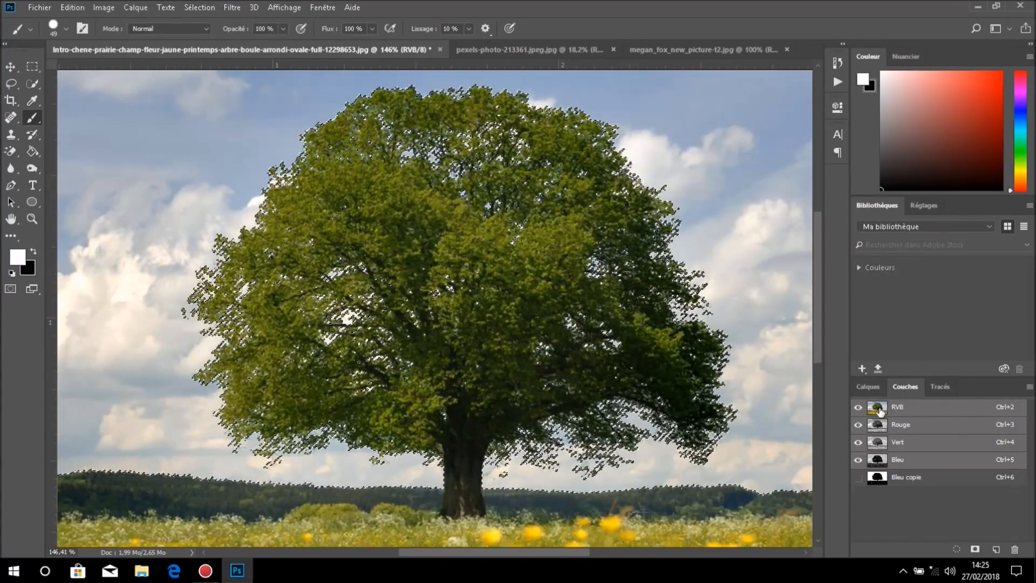
Add a layer mask from the selection to the tree photo's layer and invert the mask
left_click(867, 387)
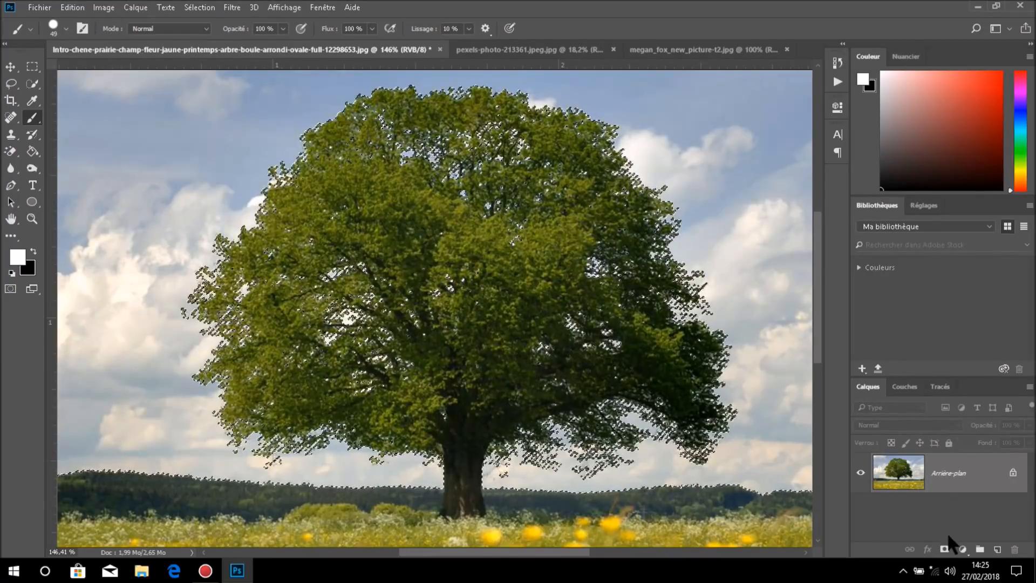
left_click(945, 549)
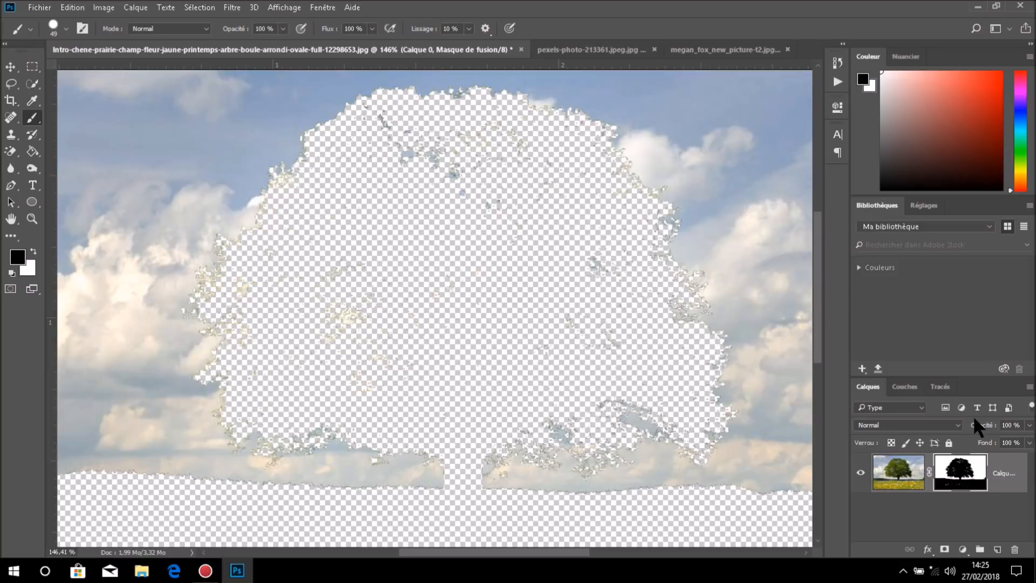
key("ctrl+i")
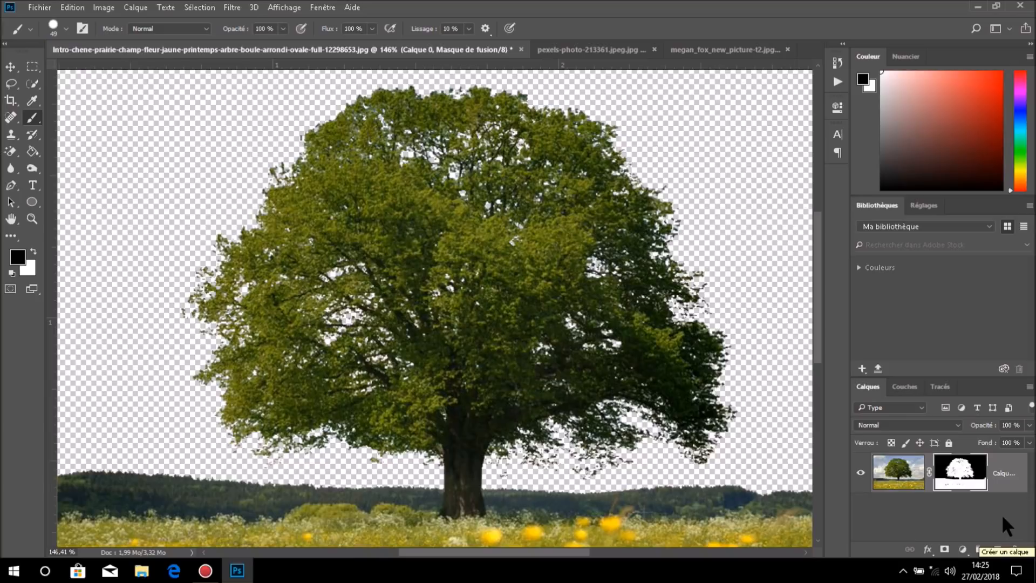
Create a layer beneath the masked tree, fill it with white at 100% opacity, and inspect the cut-out foliage
left_click(997, 550)
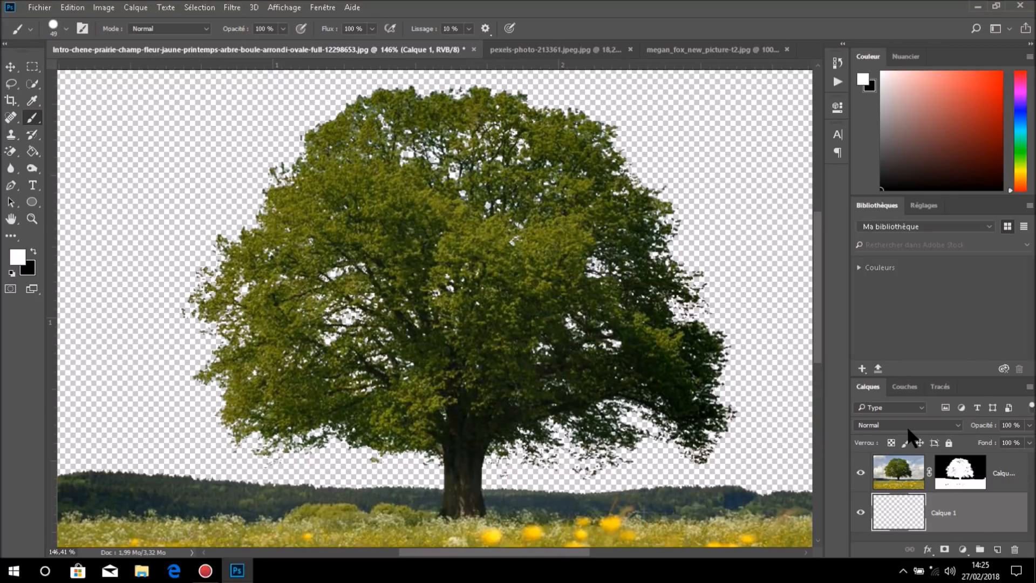
mouse_move(897, 517)
left_mouse_down()
mouse_move(892, 444)
mouse_move(902, 518)
left_mouse_up()
left_click(72, 7)
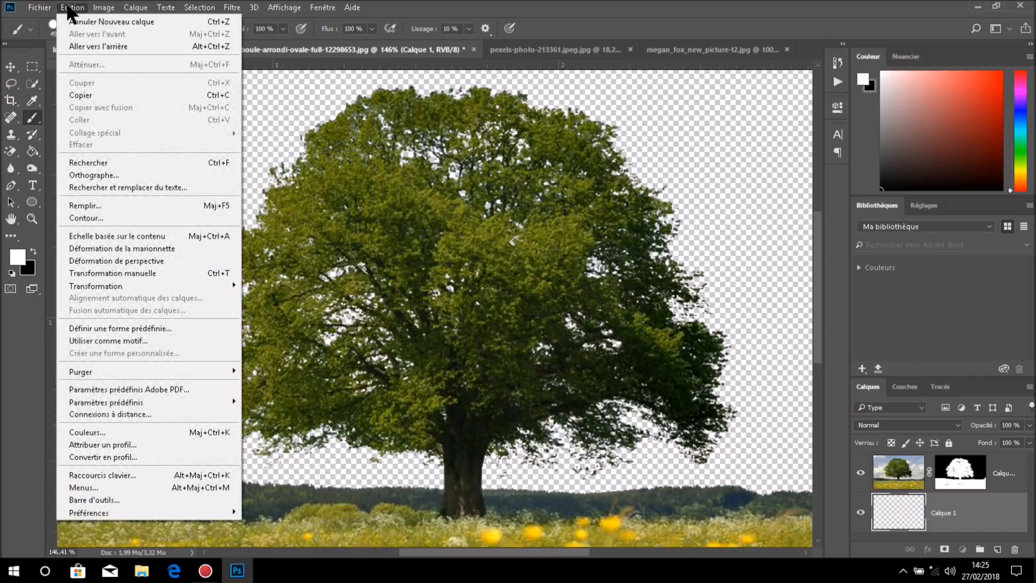
left_click(90, 205)
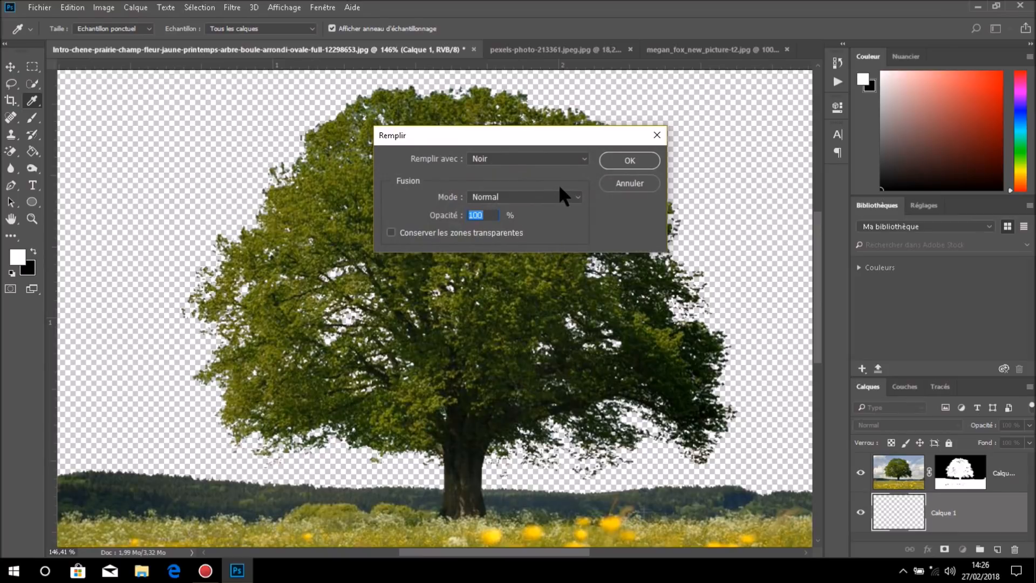
left_click(581, 156)
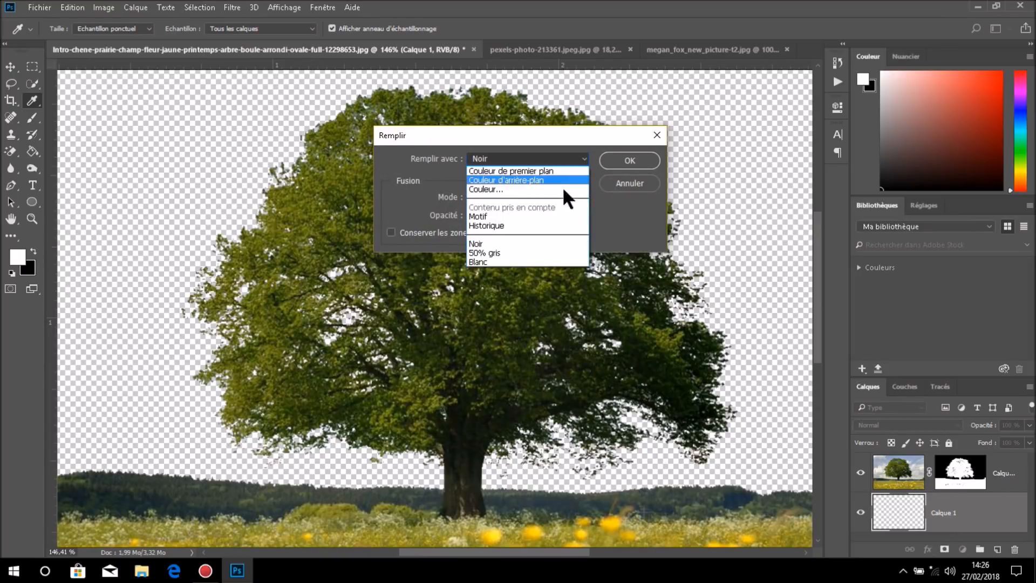
left_click(530, 262)
left_click(630, 160)
key("b")
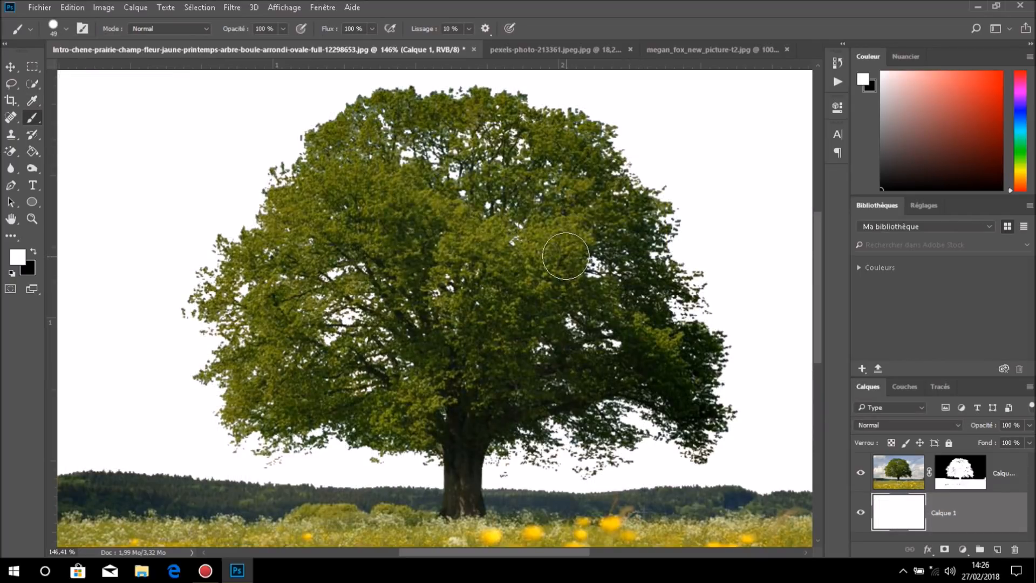
scroll(103, 135, "up", 1)
scroll(512, 221, "up", 3)
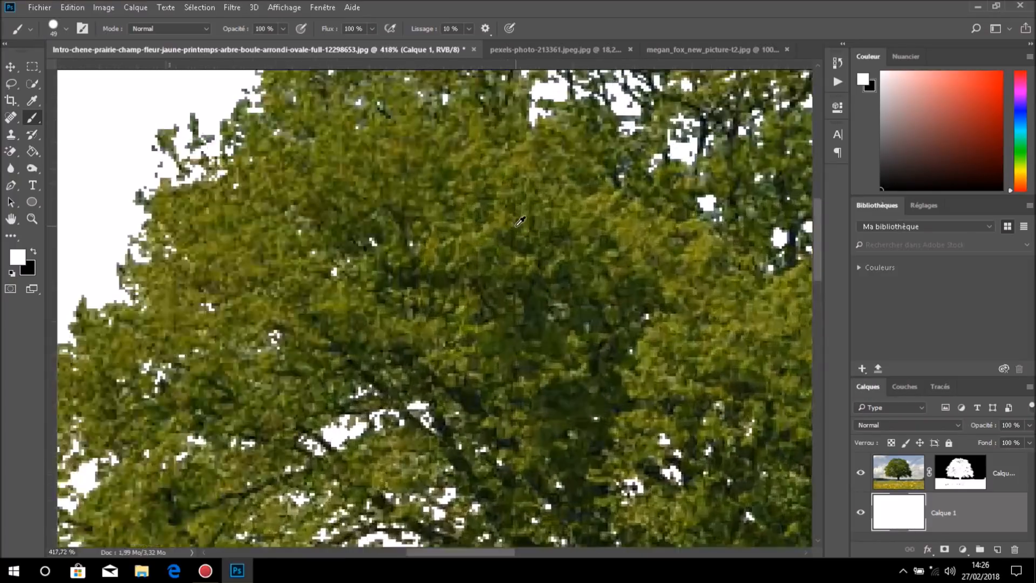
scroll(521, 219, "down", 4)
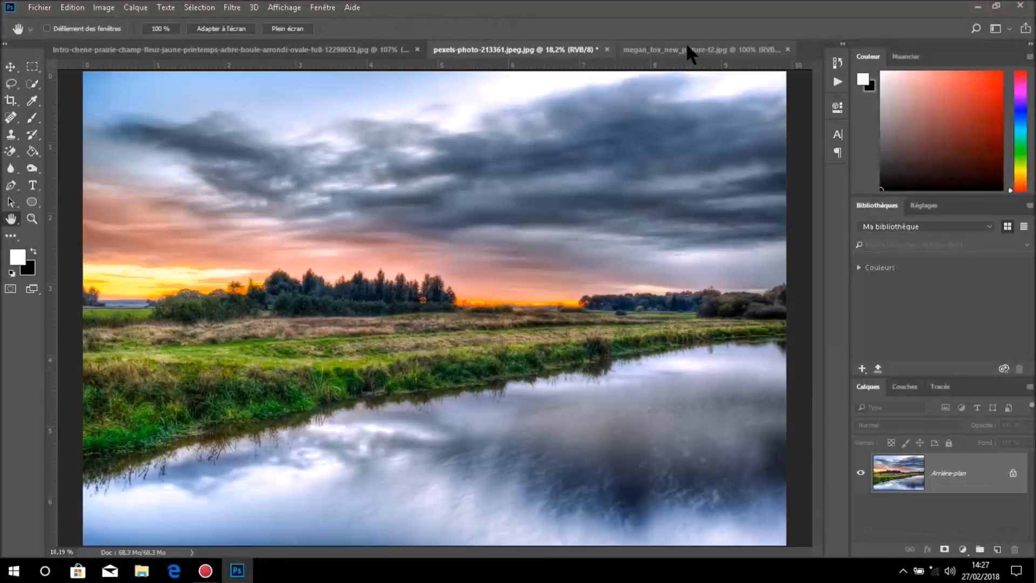
Switch to megan_fox_new_picture-t2.jpg and compare its red, green and blue channels for contrast between hair and background
left_click(697, 47)
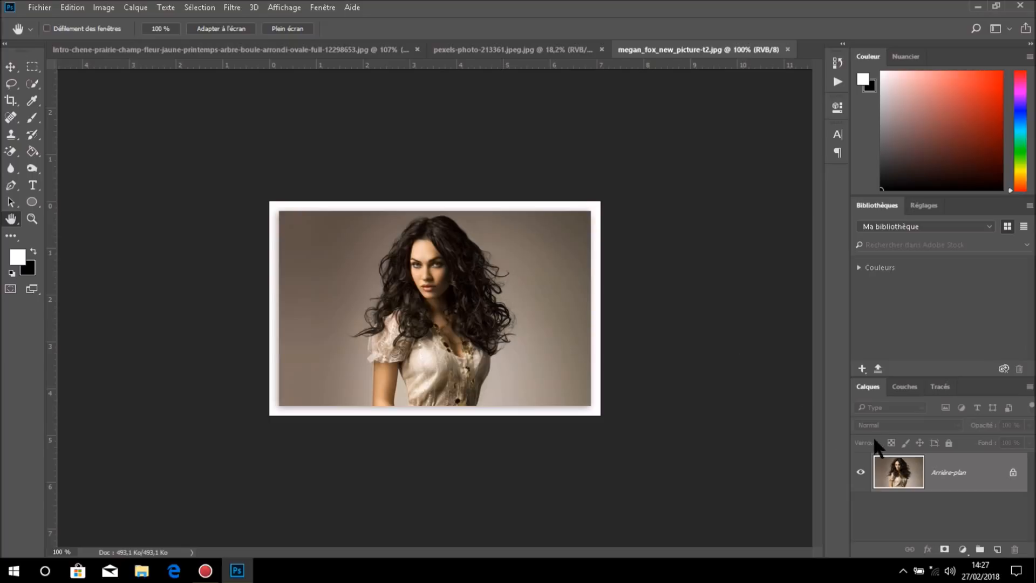
left_click(907, 384)
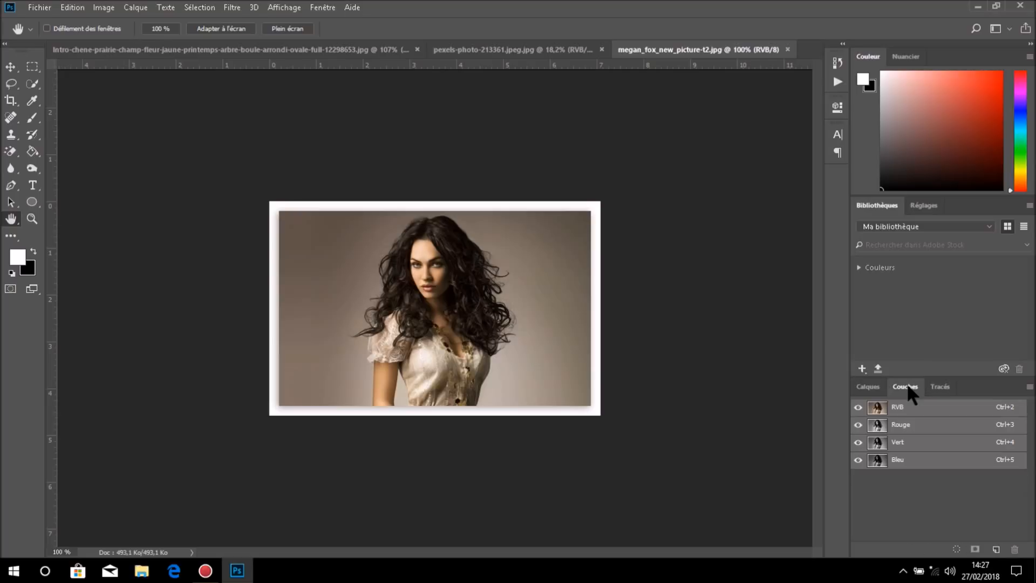
left_click(925, 427)
left_click(925, 443)
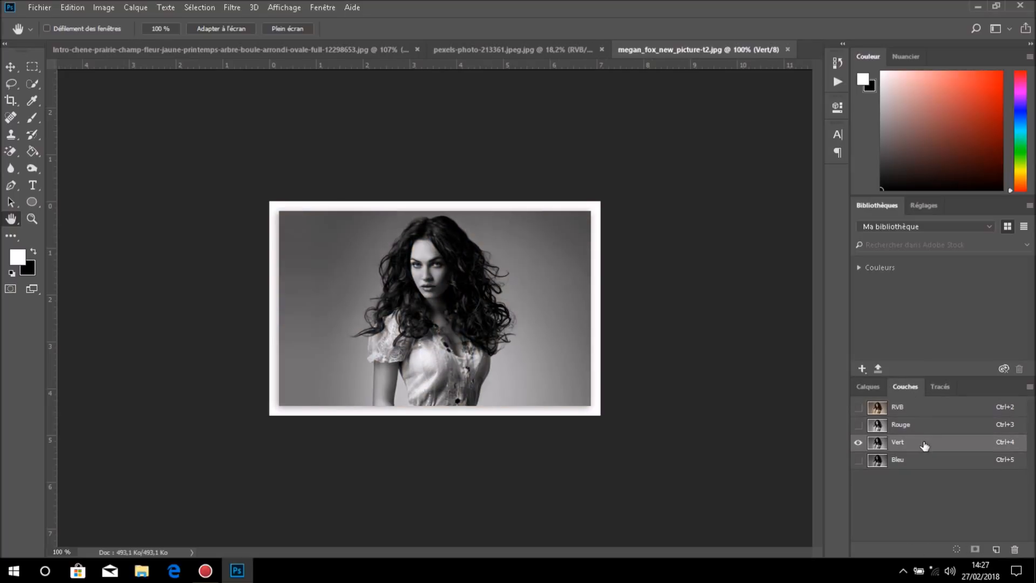
left_click(923, 460)
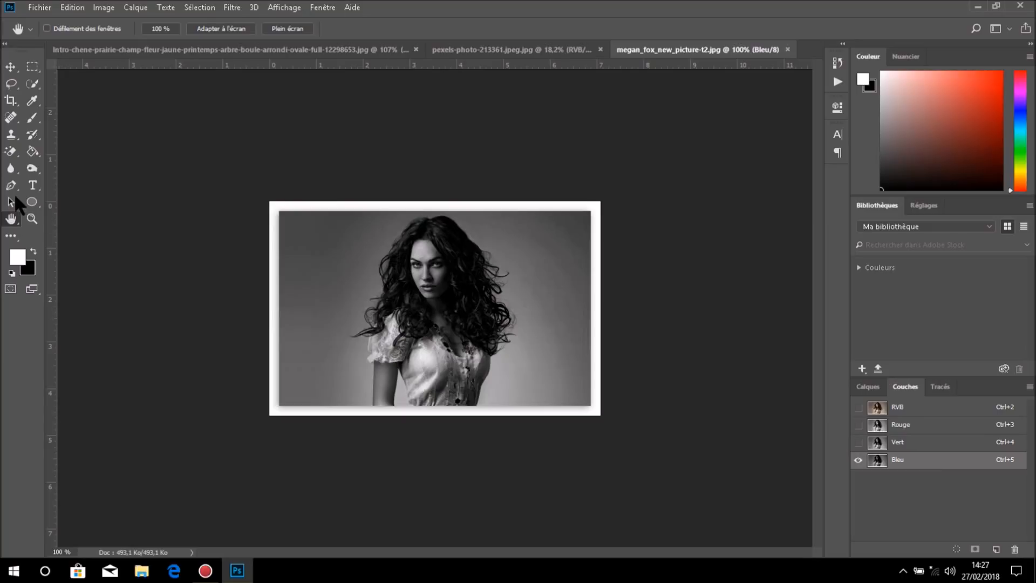
double_click(11, 219)
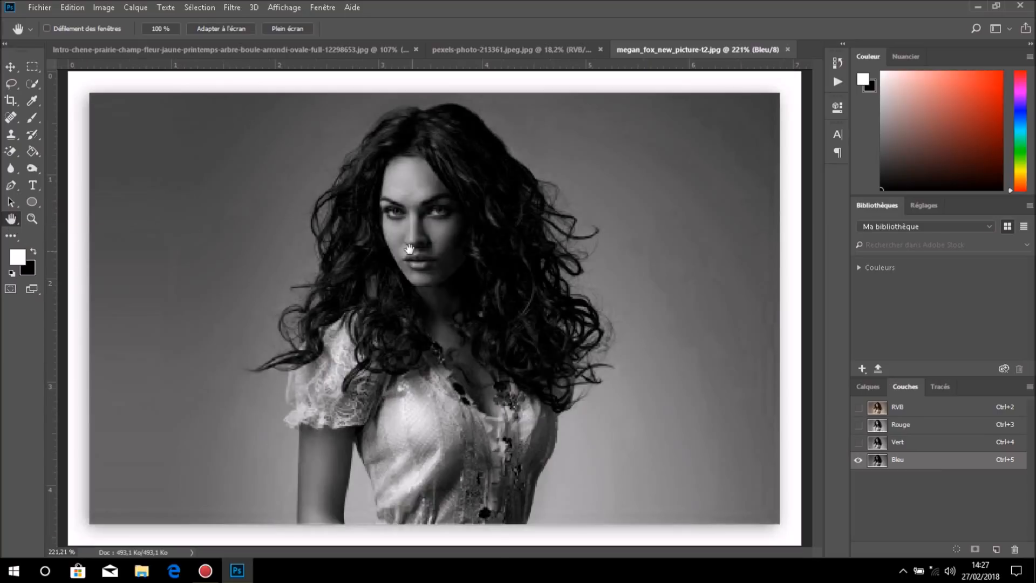
left_click(917, 430)
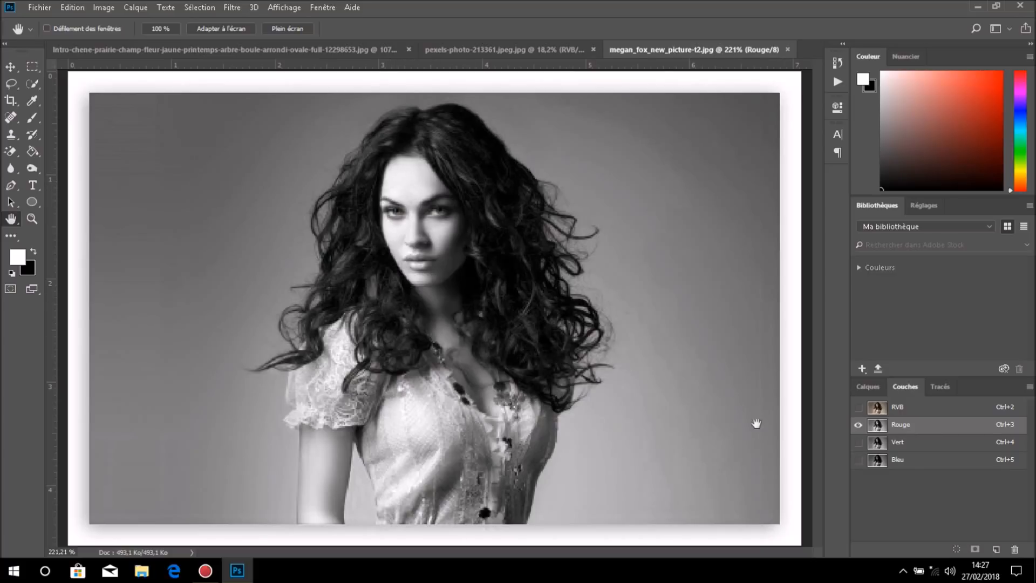
left_click(933, 448)
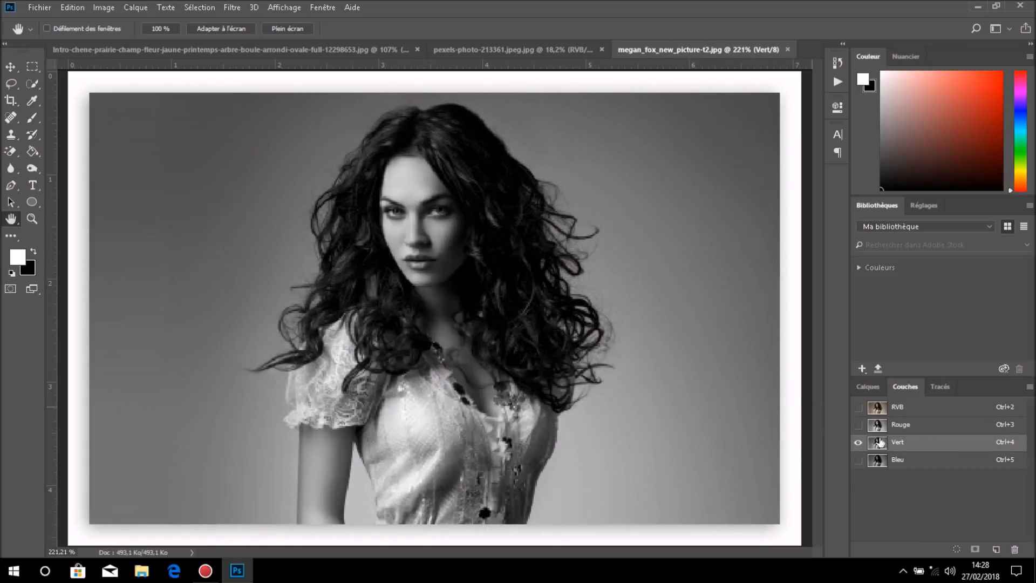
left_click(925, 463)
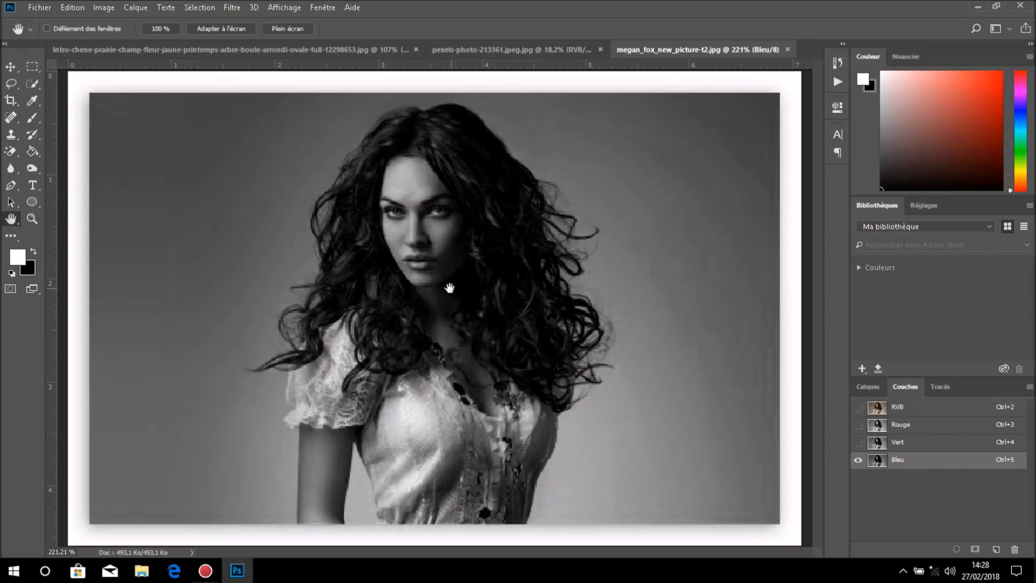
Duplicate the blue channel and apply a Threshold adjustment with a value of 94 to the copy
left_click_drag(978, 465, 999, 550)
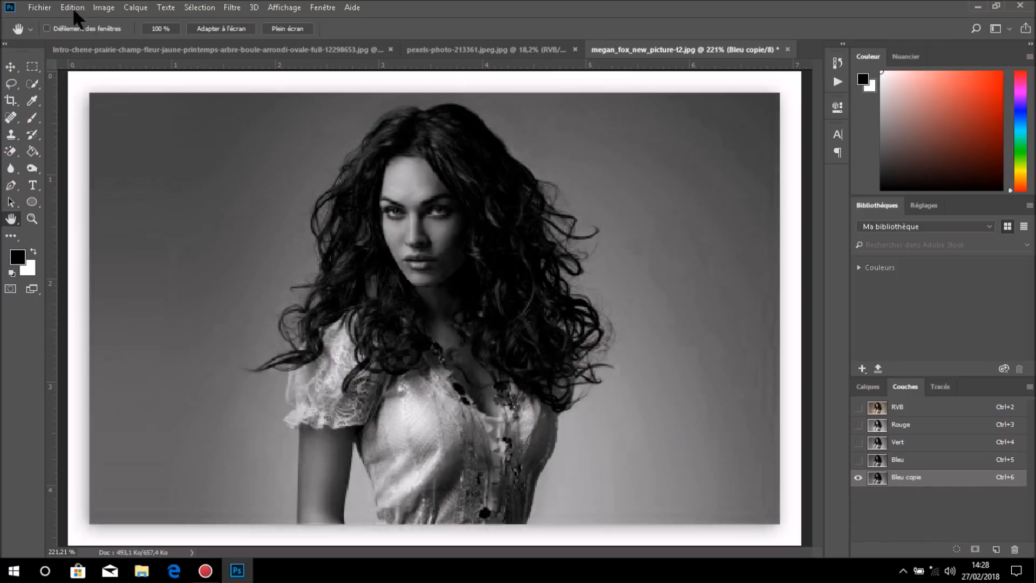
left_click(98, 7)
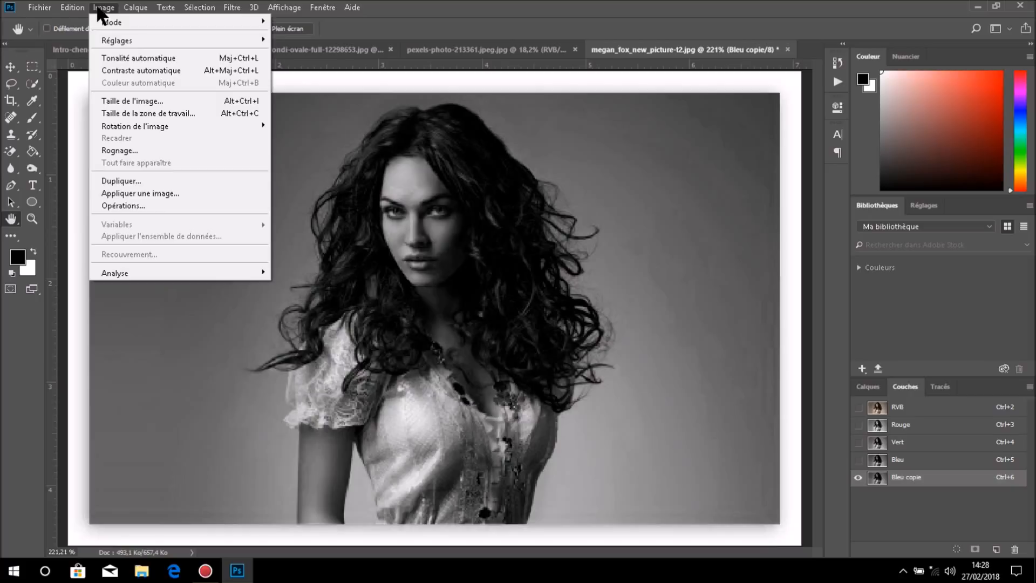
mouse_move(105, 34)
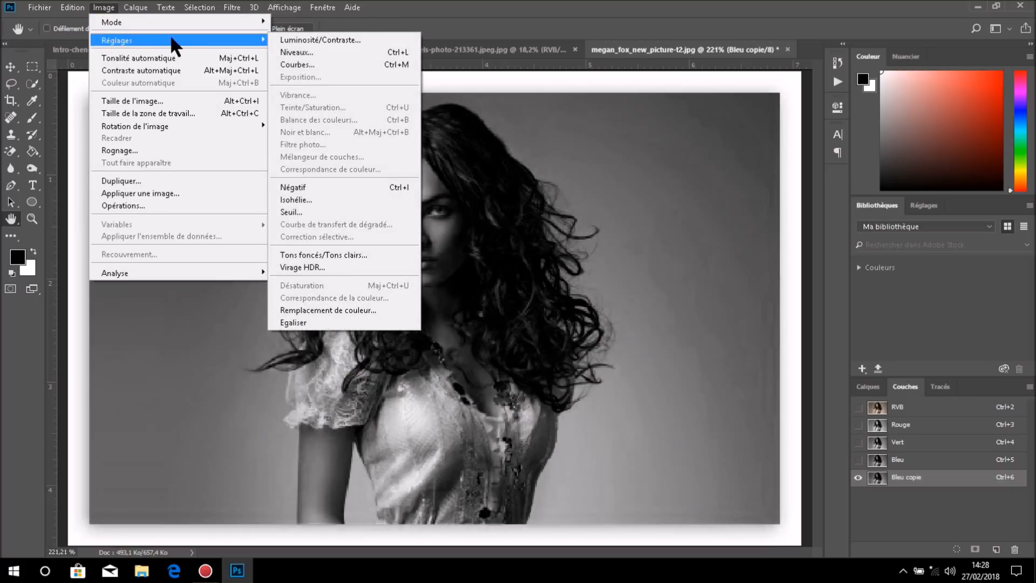
left_click(316, 210)
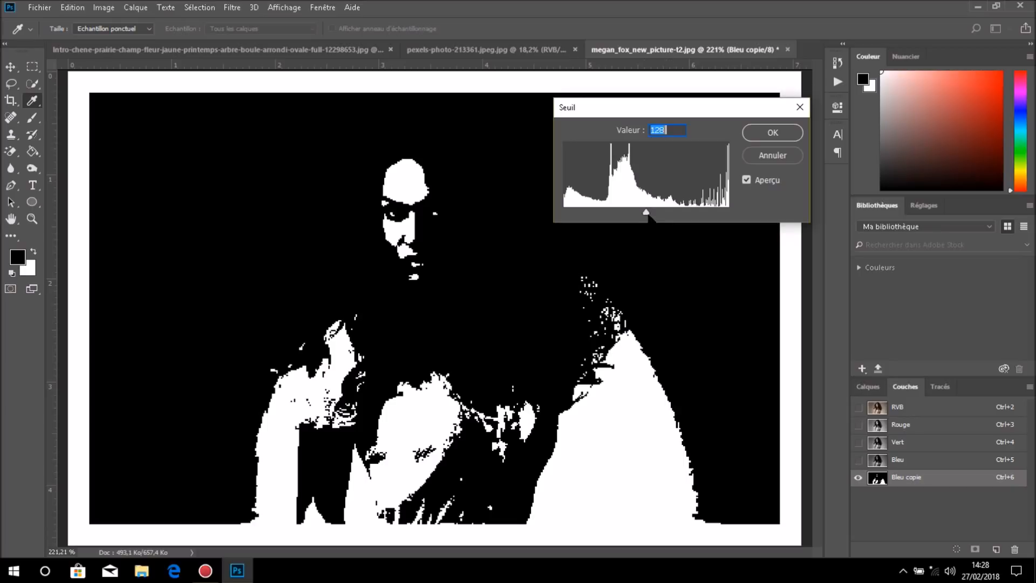
left_click_drag(646, 212, 636, 214)
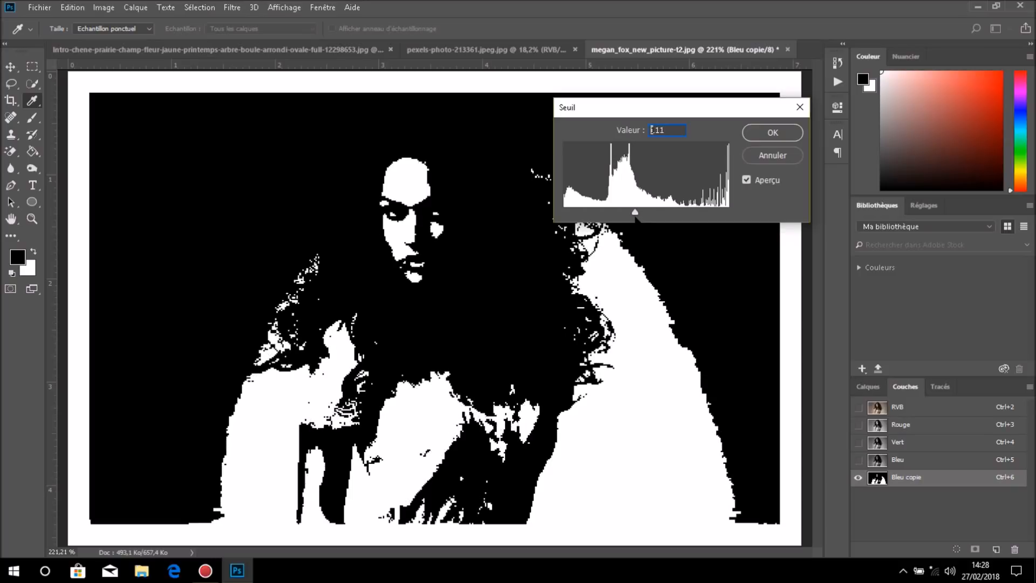
left_click_drag(635, 218, 626, 215)
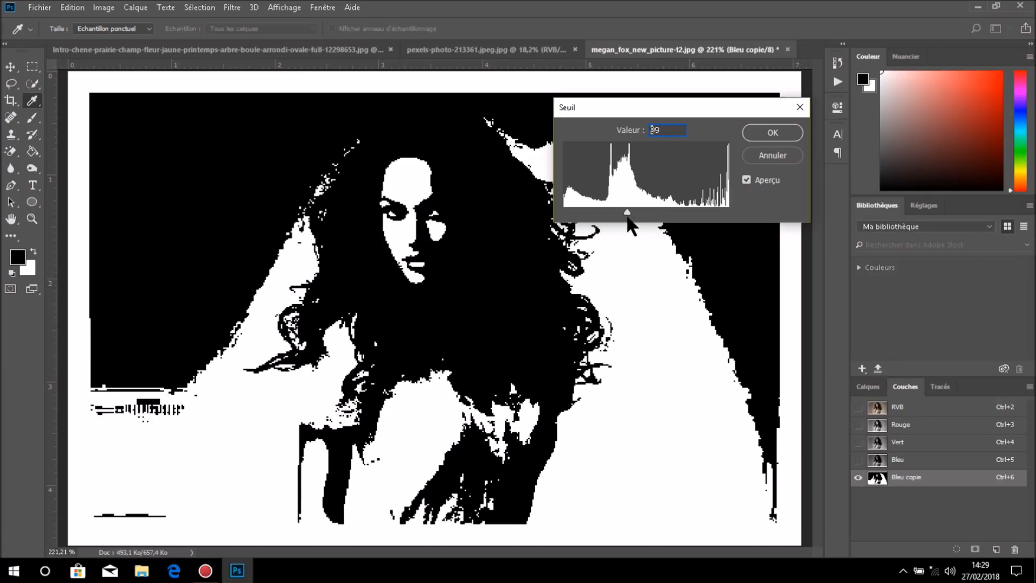
left_click_drag(626, 214, 623, 212)
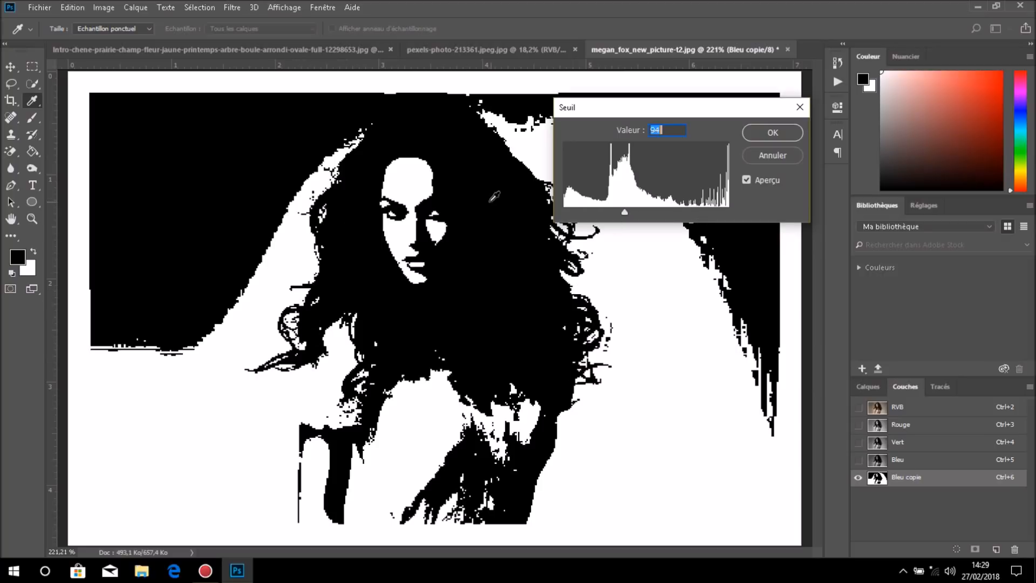
left_click(776, 131)
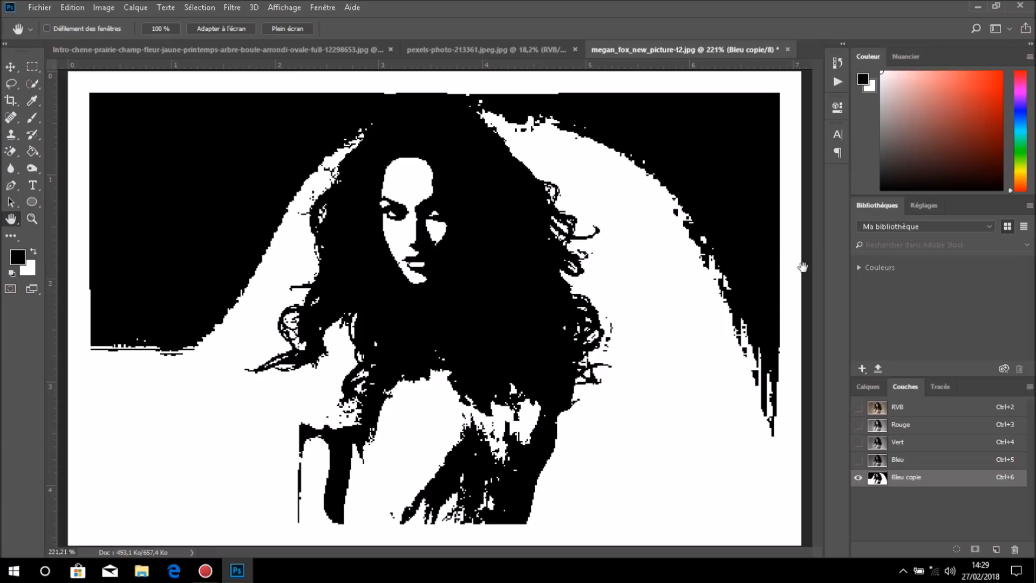
Load the thresholded blue channel copy as a selection and restore the RGB composite view
left_click_drag(943, 487, 954, 479)
left_click(954, 478, "ctrl")
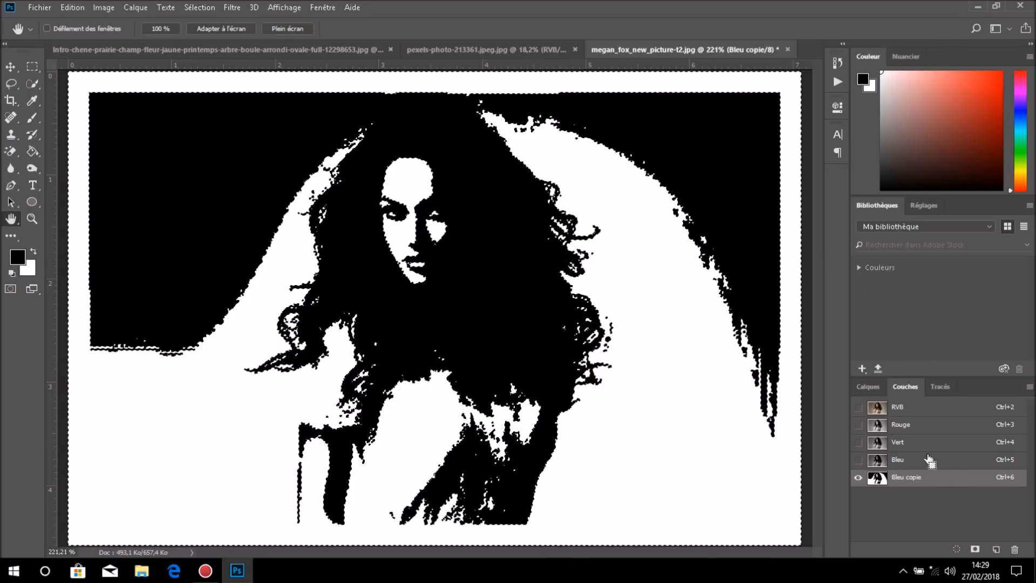
key("x")
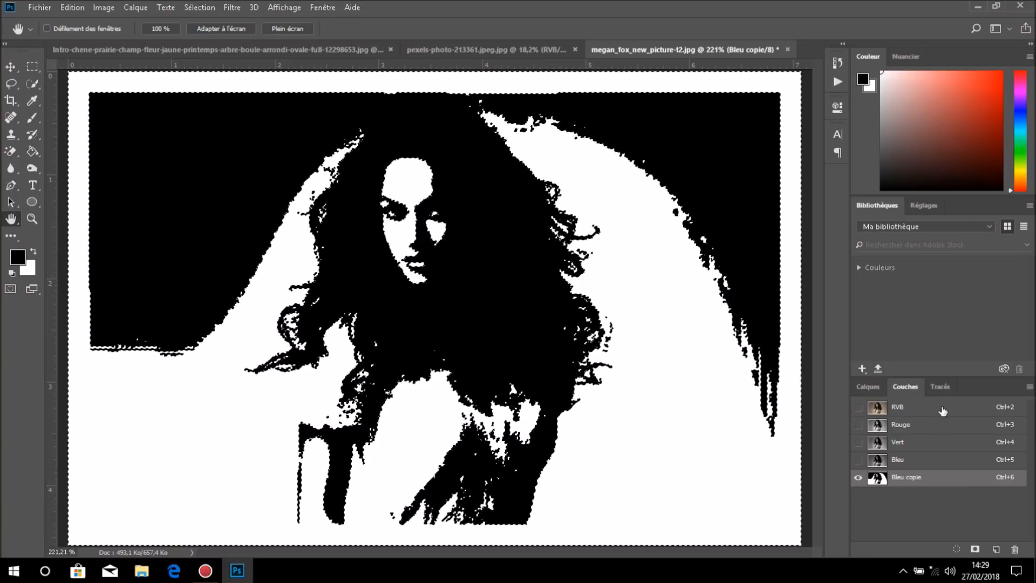
left_click(943, 408)
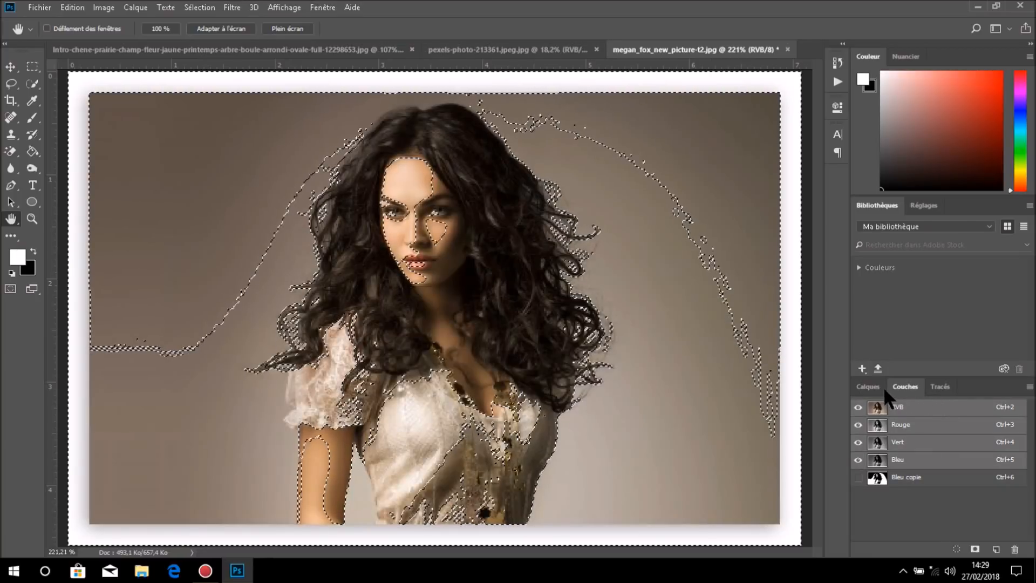
Add a layer mask from the selection to the woman's photo layer and invert the mask
left_click(869, 387)
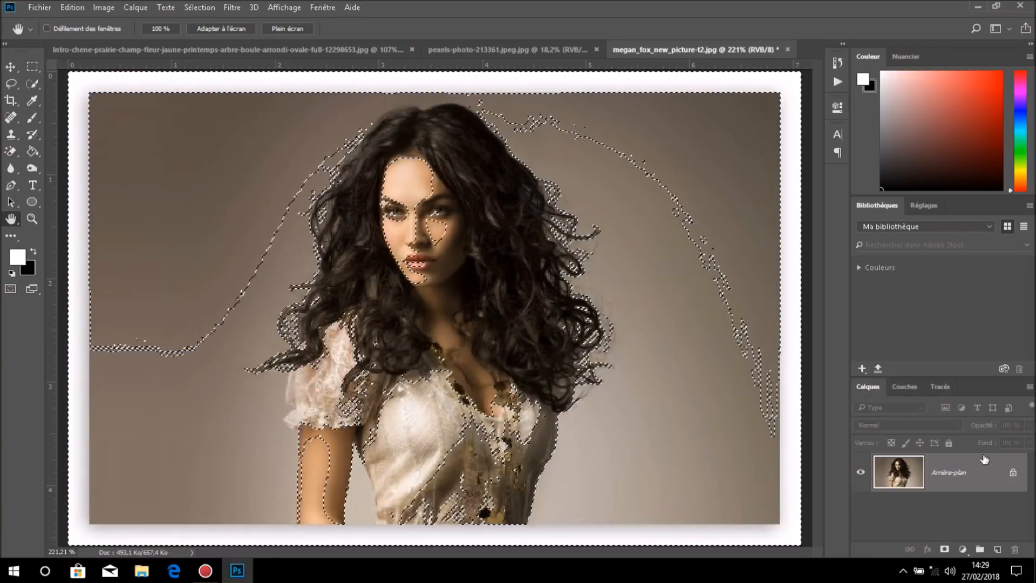
left_click(945, 549)
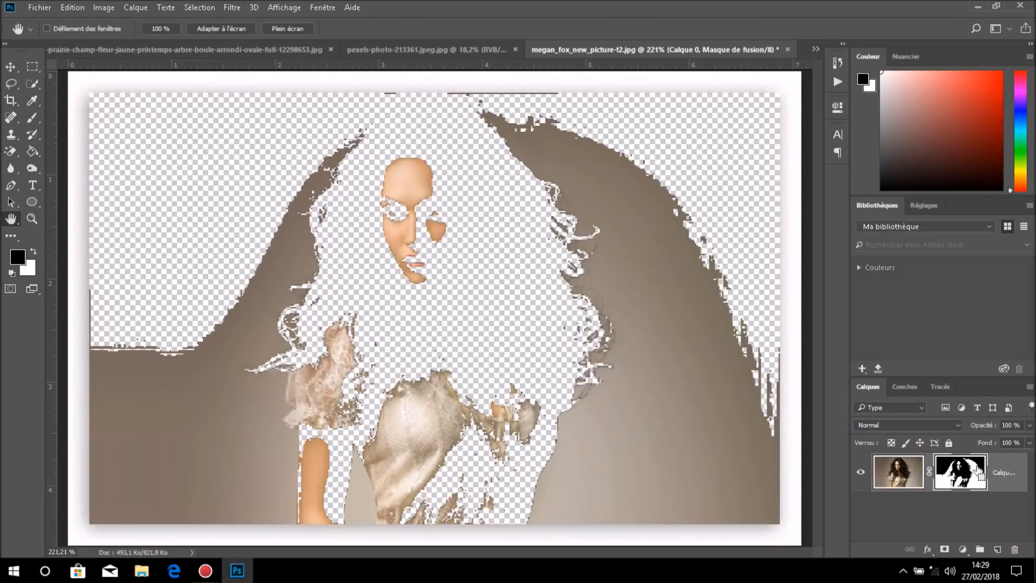
key("ctrl+i")
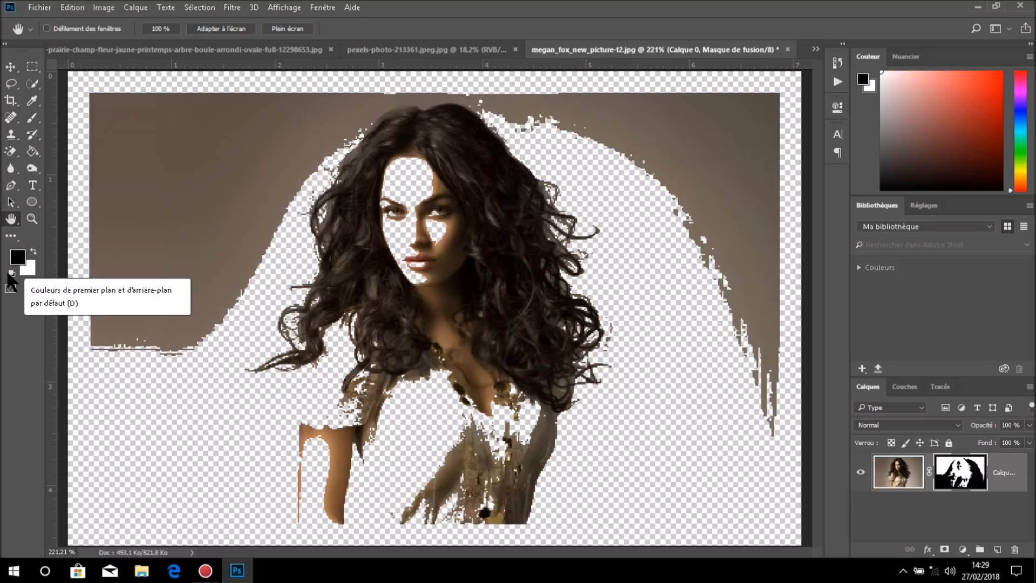
Make white the foreground colour and choose the Brush tool for painting on the mask
key("x")
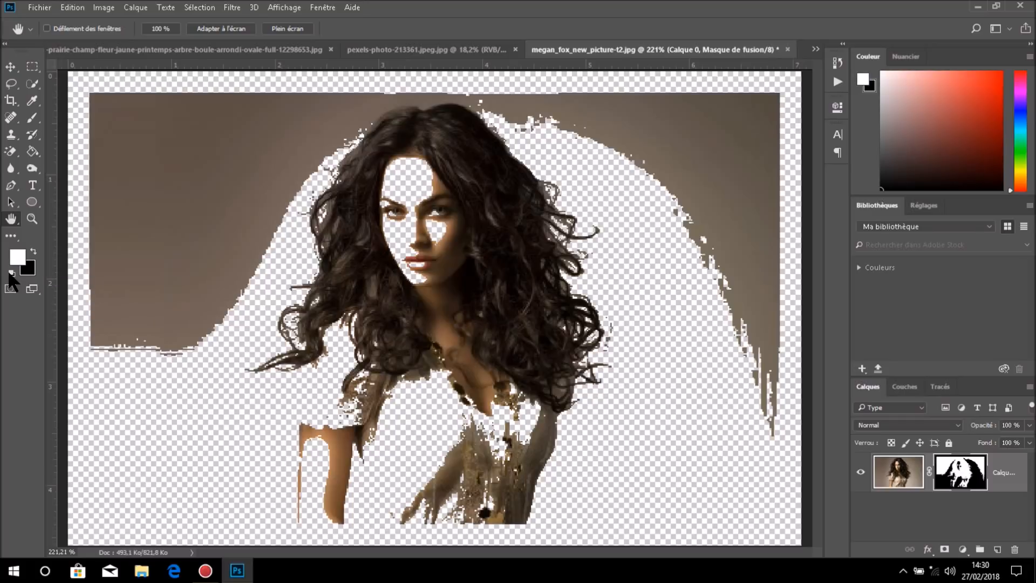
left_click(35, 250)
left_click(35, 249)
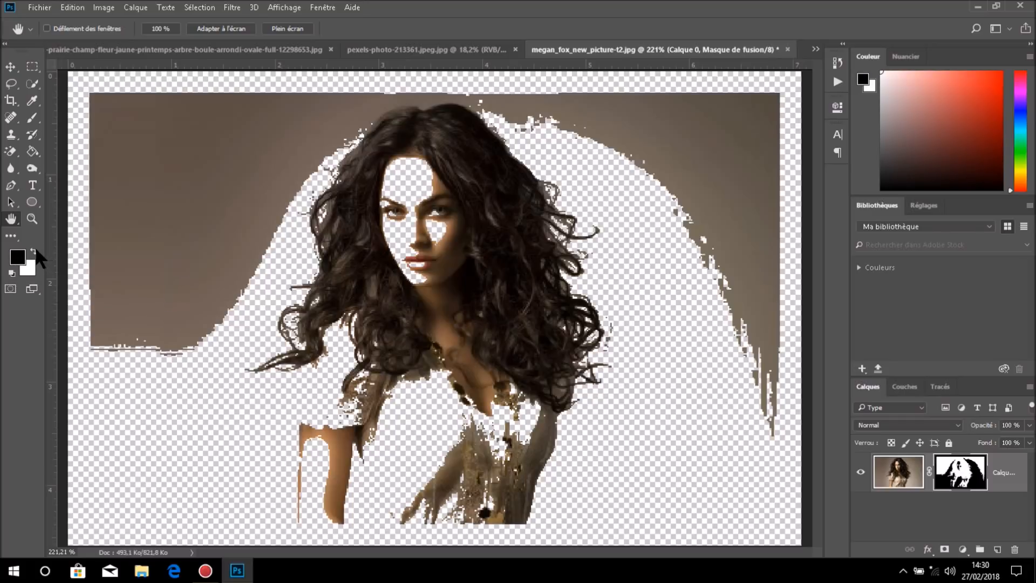
key("x")
key("x")
key("x")
key("x")
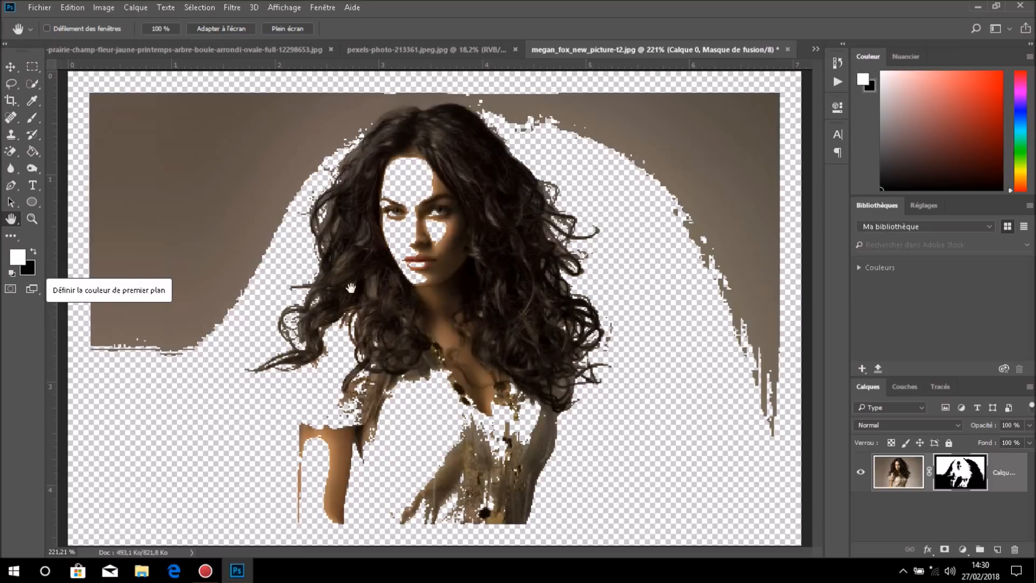
left_click(32, 118)
left_click(75, 117)
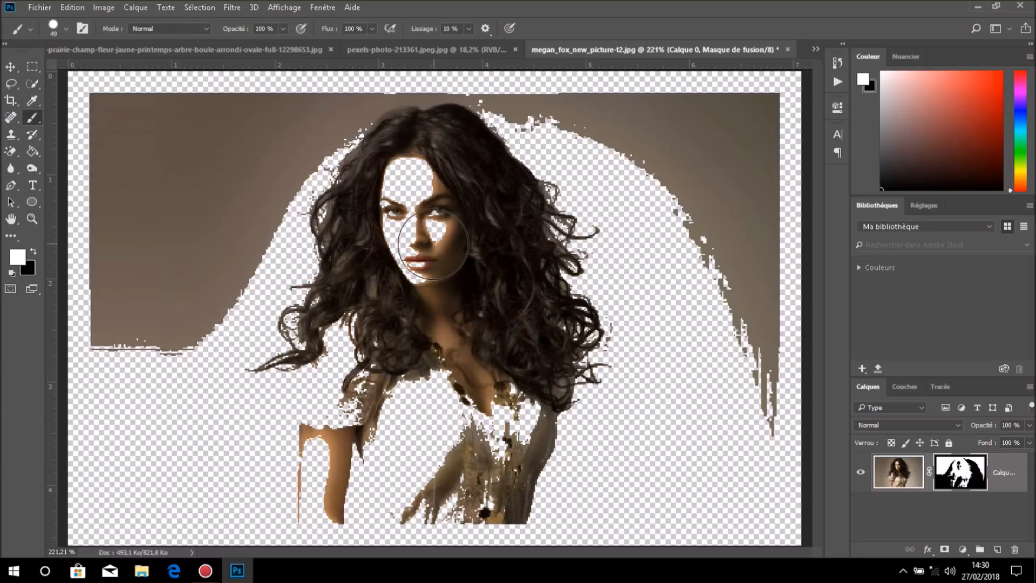
Set a hard-edged 40 px brush and paint white on the mask to reveal the woman's face and blouse
mouse_move(430, 252)
left_mouse_down()
mouse_move(540, 241)
mouse_move(468, 245)
mouse_move(423, 418)
mouse_move(432, 134)
mouse_move(423, 418)
mouse_move(443, 226)
mouse_move(441, 311)
mouse_move(438, 150)
left_mouse_up()
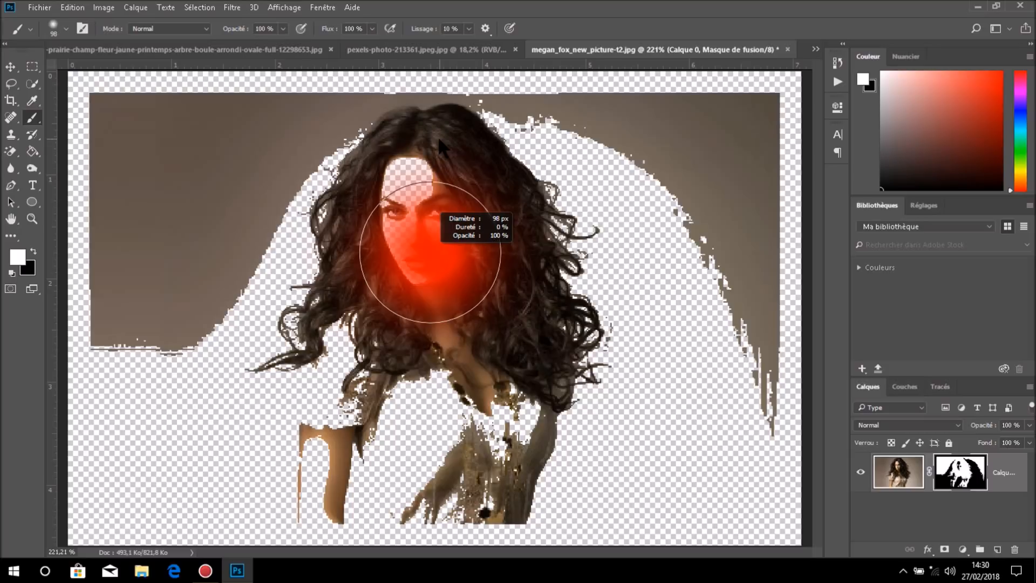
left_click_drag(438, 136, 431, 351)
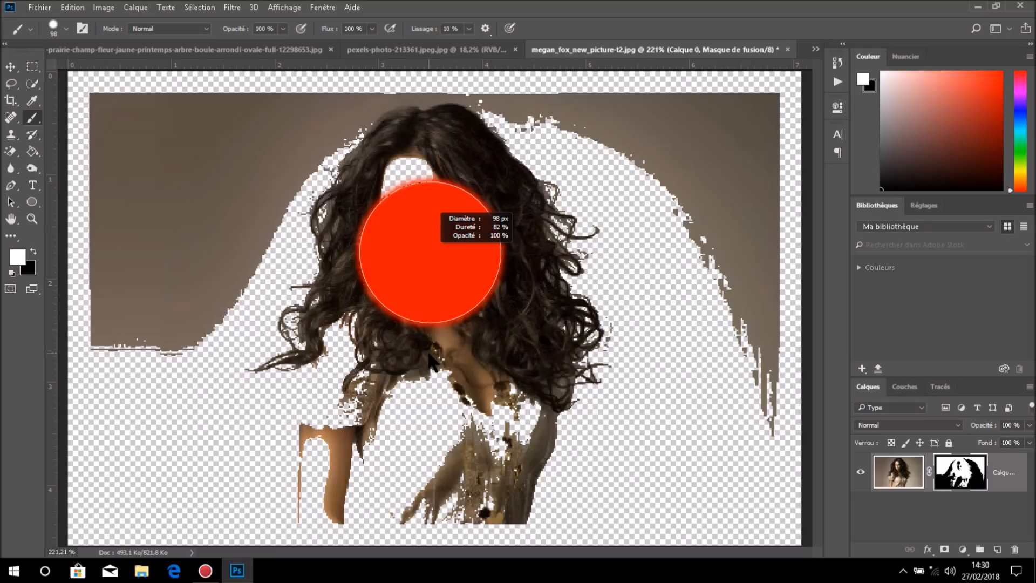
mouse_move(430, 356)
left_mouse_down()
mouse_move(422, 128)
mouse_move(421, 237)
left_mouse_up()
mouse_move(413, 329)
left_mouse_down()
mouse_move(409, 341)
mouse_move(357, 321)
left_mouse_up()
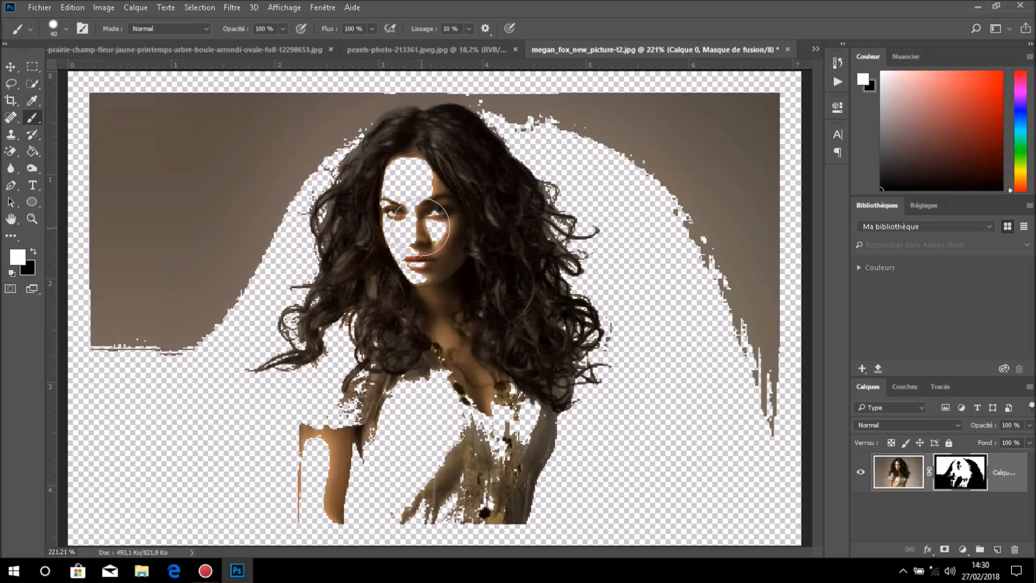
mouse_move(423, 210)
left_mouse_down()
mouse_move(407, 178)
mouse_move(401, 219)
mouse_move(441, 295)
mouse_move(430, 257)
mouse_move(442, 234)
mouse_move(414, 224)
mouse_move(407, 198)
mouse_move(389, 271)
mouse_move(435, 285)
left_mouse_up()
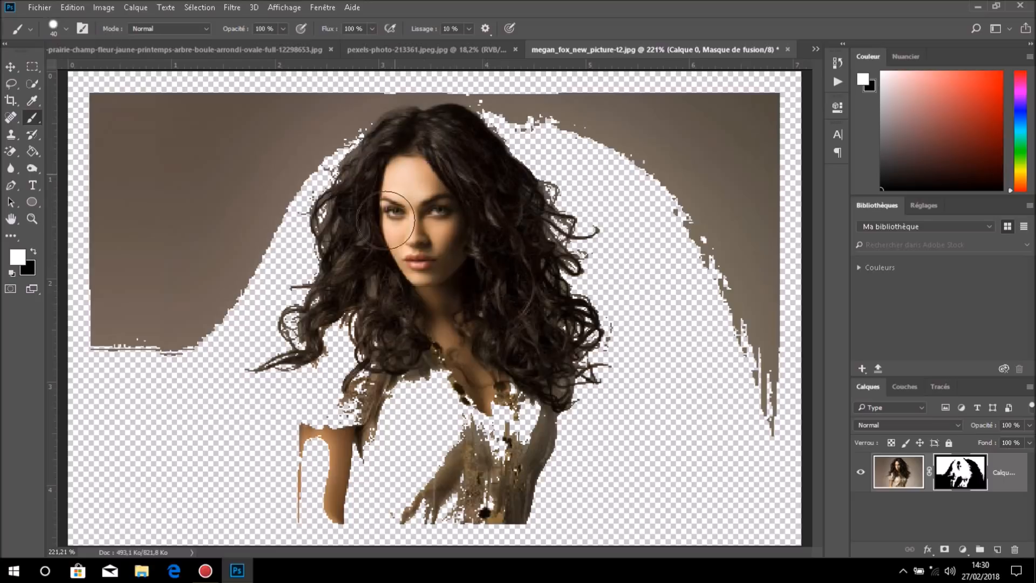
mouse_move(446, 384)
left_mouse_down()
mouse_move(447, 422)
mouse_move(430, 391)
mouse_move(412, 412)
mouse_move(411, 435)
mouse_move(424, 415)
mouse_move(412, 435)
mouse_move(389, 436)
mouse_move(421, 491)
mouse_move(459, 508)
mouse_move(492, 474)
mouse_move(529, 377)
mouse_move(484, 464)
mouse_move(477, 458)
mouse_move(432, 510)
mouse_move(416, 508)
mouse_move(405, 459)
mouse_move(407, 492)
mouse_move(398, 492)
mouse_move(406, 488)
mouse_move(419, 508)
mouse_move(406, 513)
mouse_move(401, 489)
mouse_move(413, 470)
mouse_move(400, 452)
mouse_move(465, 402)
mouse_move(510, 446)
mouse_move(457, 387)
mouse_move(456, 351)
left_mouse_up()
Try hiding a spot on the chest with black on the mask, and paint it back with white
key("x")
left_click(453, 347)
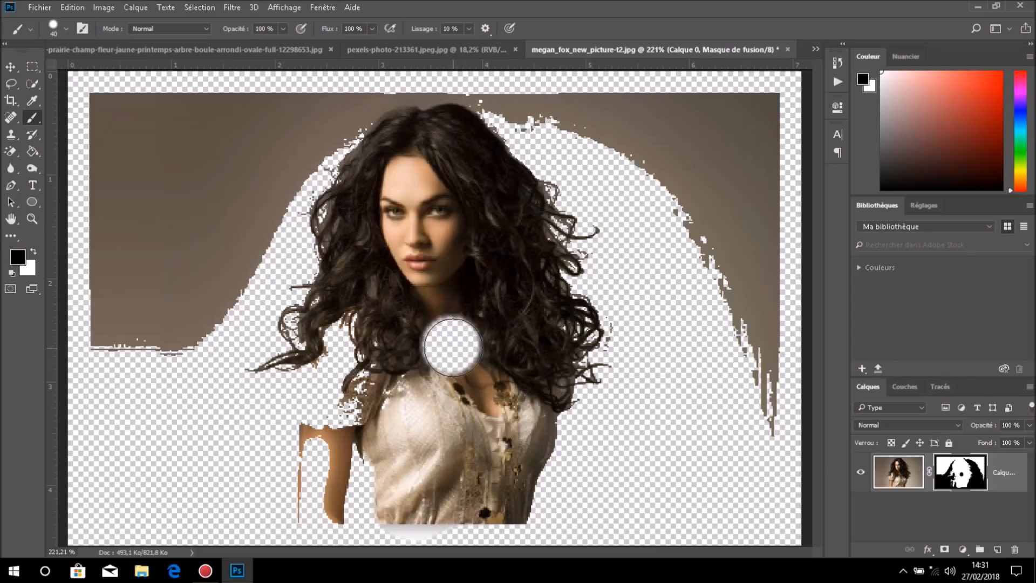
key("x")
left_click_drag(454, 348, 446, 347)
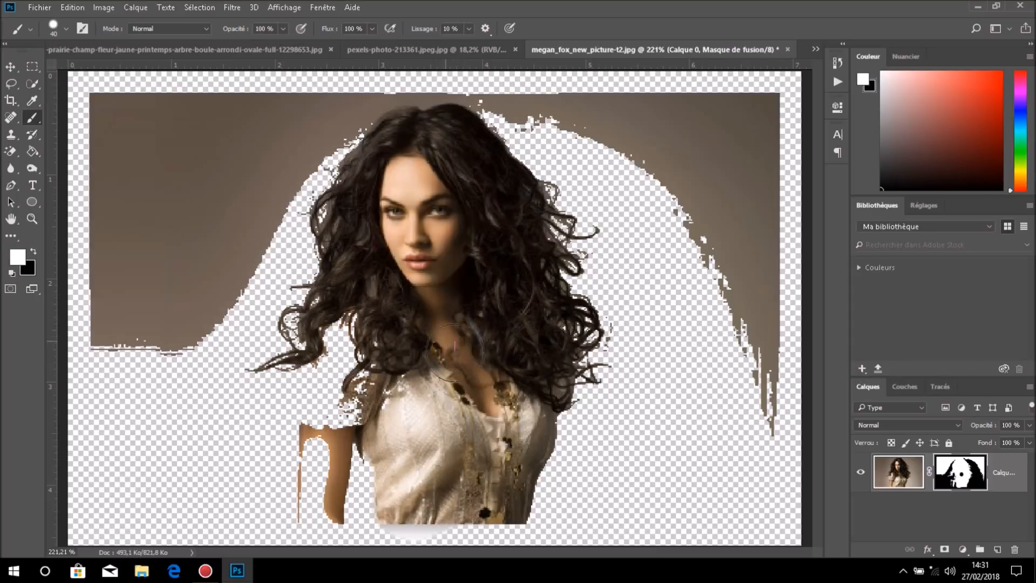
Paint white on the mask with a brush reduced to 16 px to reveal the lace sleeve and bare arm
mouse_move(364, 344)
left_mouse_down()
mouse_move(339, 362)
mouse_move(352, 347)
mouse_move(345, 374)
mouse_move(379, 363)
mouse_move(362, 363)
left_mouse_up()
mouse_move(327, 409)
left_mouse_down()
mouse_move(316, 458)
mouse_move(325, 421)
mouse_move(316, 426)
mouse_move(315, 409)
mouse_move(303, 509)
left_mouse_up()
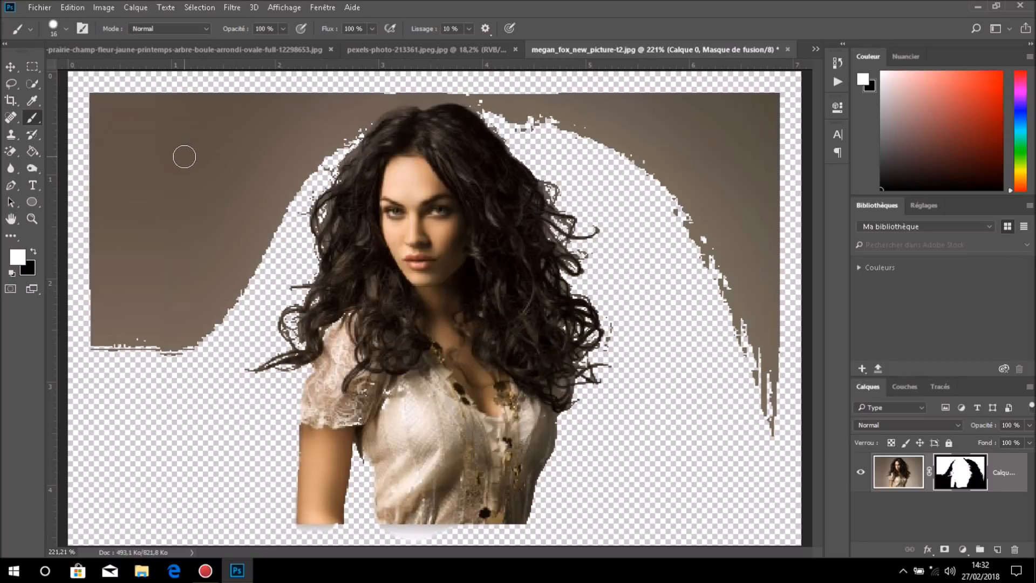
Paint black on the mask with a 58 px brush to hide the leftover background on both sides of the woman
key("x")
mouse_move(177, 158)
left_mouse_down()
mouse_move(192, 199)
mouse_move(181, 195)
mouse_move(210, 194)
left_mouse_up()
mouse_move(238, 125)
left_mouse_down()
mouse_move(213, 184)
mouse_move(182, 351)
mouse_move(143, 125)
mouse_move(119, 126)
mouse_move(106, 165)
mouse_move(106, 294)
mouse_move(120, 363)
mouse_move(140, 118)
mouse_move(97, 112)
mouse_move(262, 117)
mouse_move(204, 254)
mouse_move(202, 273)
mouse_move(216, 239)
mouse_move(207, 278)
mouse_move(234, 218)
mouse_move(257, 107)
mouse_move(279, 122)
mouse_move(219, 216)
left_mouse_up()
mouse_move(653, 184)
left_mouse_down()
mouse_move(689, 289)
mouse_move(753, 411)
mouse_move(763, 227)
mouse_move(753, 102)
mouse_move(631, 107)
mouse_move(692, 148)
mouse_move(625, 105)
mouse_move(579, 106)
mouse_move(650, 127)
mouse_move(566, 104)
mouse_move(620, 122)
left_mouse_up()
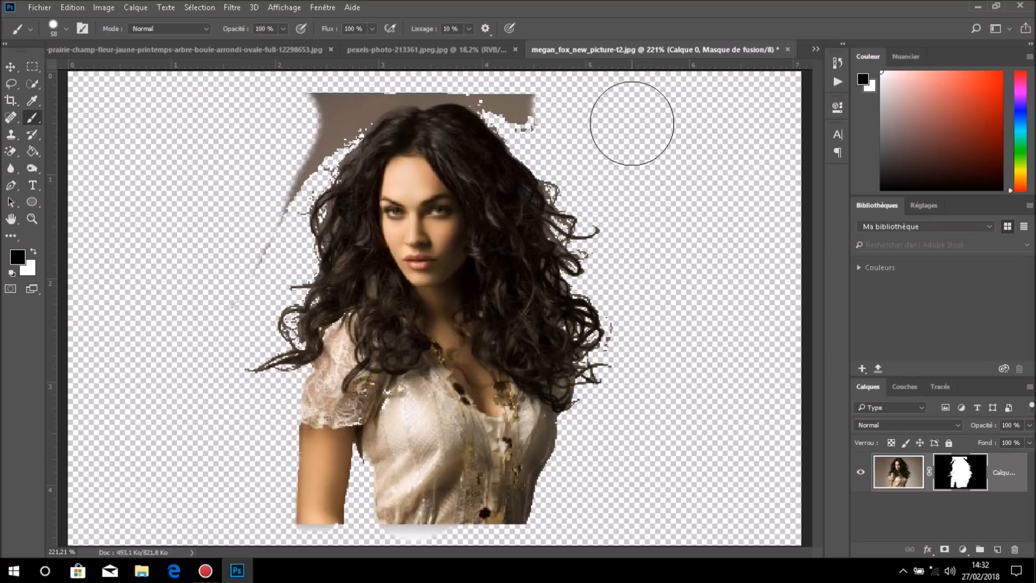
mouse_move(670, 131)
left_mouse_down()
mouse_move(627, 123)
mouse_move(637, 126)
left_mouse_up()
Hide the remaining background around the top and side of the hair with black and a 15 px brush
mouse_move(429, 91)
left_mouse_down()
mouse_move(450, 88)
mouse_move(529, 120)
mouse_move(523, 97)
mouse_move(514, 118)
mouse_move(490, 117)
mouse_move(481, 102)
left_mouse_up()
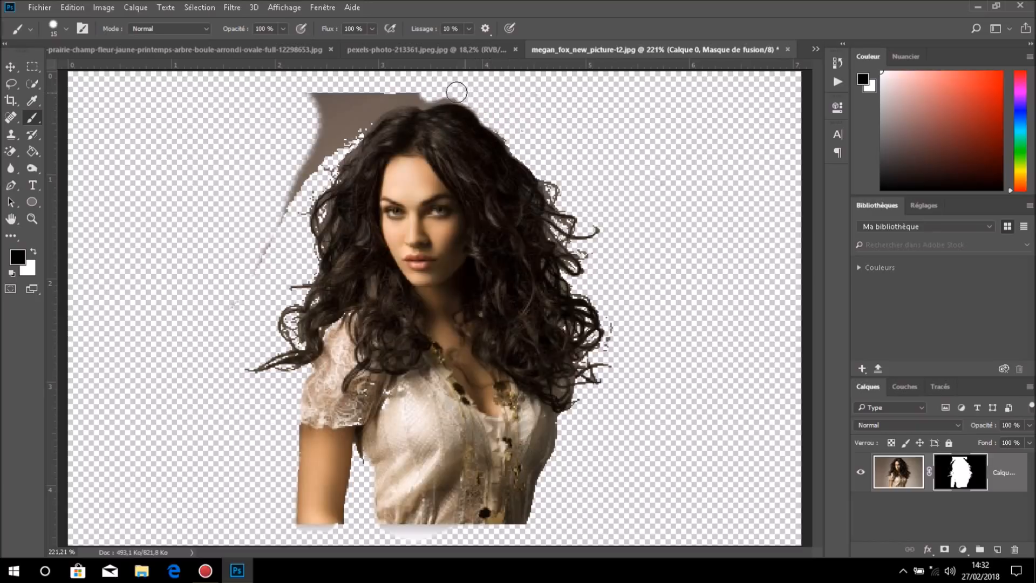
mouse_move(423, 96)
left_mouse_down()
mouse_move(316, 103)
mouse_move(313, 145)
mouse_move(280, 205)
mouse_move(301, 176)
mouse_move(245, 271)
mouse_move(255, 240)
left_mouse_up()
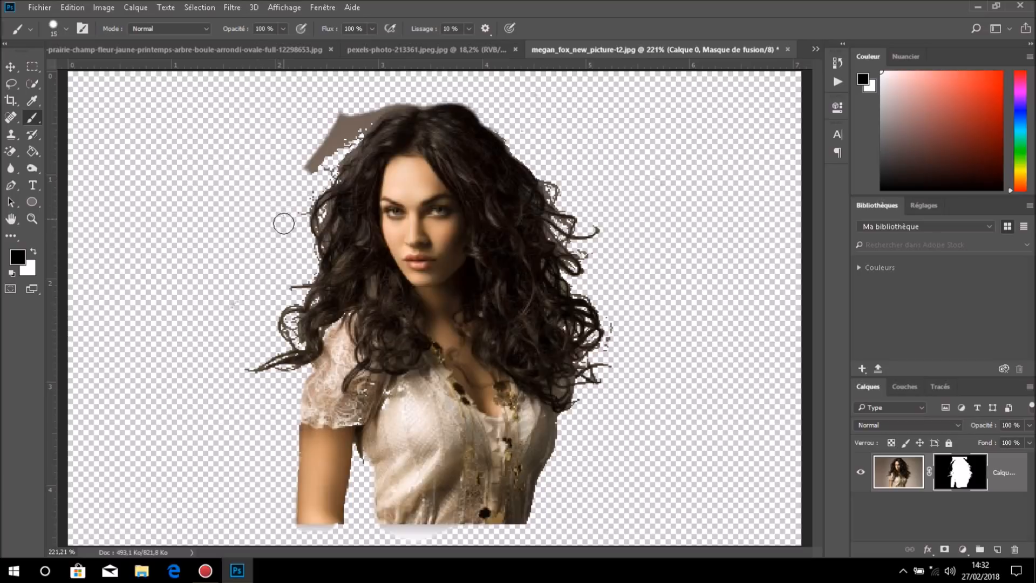
mouse_move(312, 174)
left_mouse_down()
mouse_move(354, 106)
mouse_move(309, 169)
mouse_move(371, 108)
left_mouse_up()
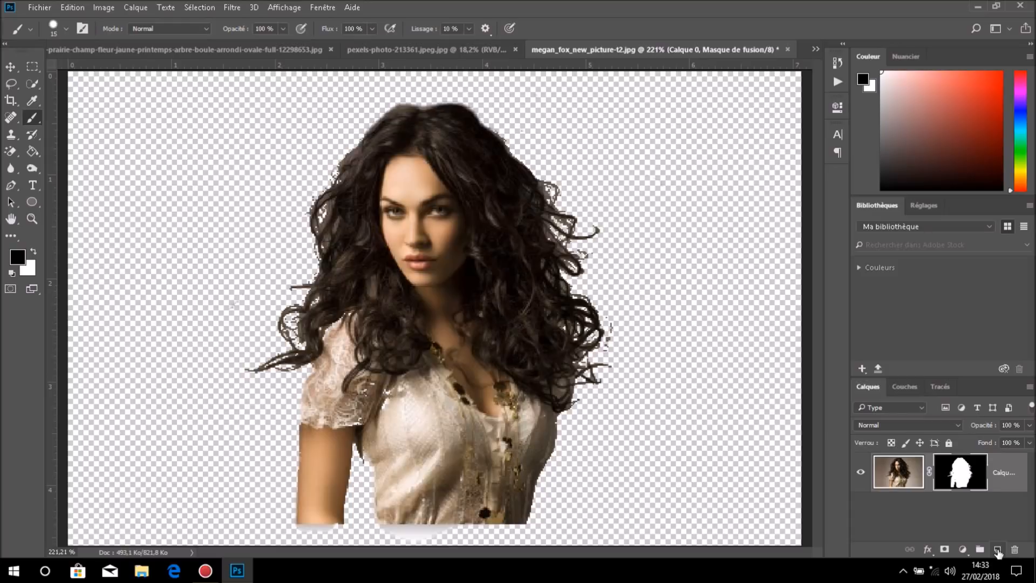
Create a layer beneath the masked photo and fill it with black at 100% opacity
left_click(997, 550)
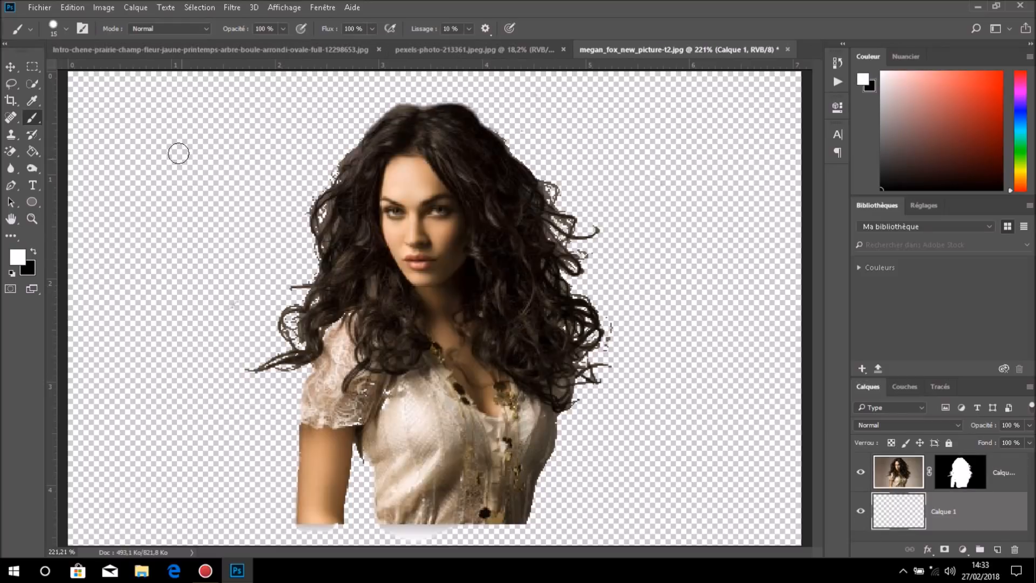
left_click(72, 8)
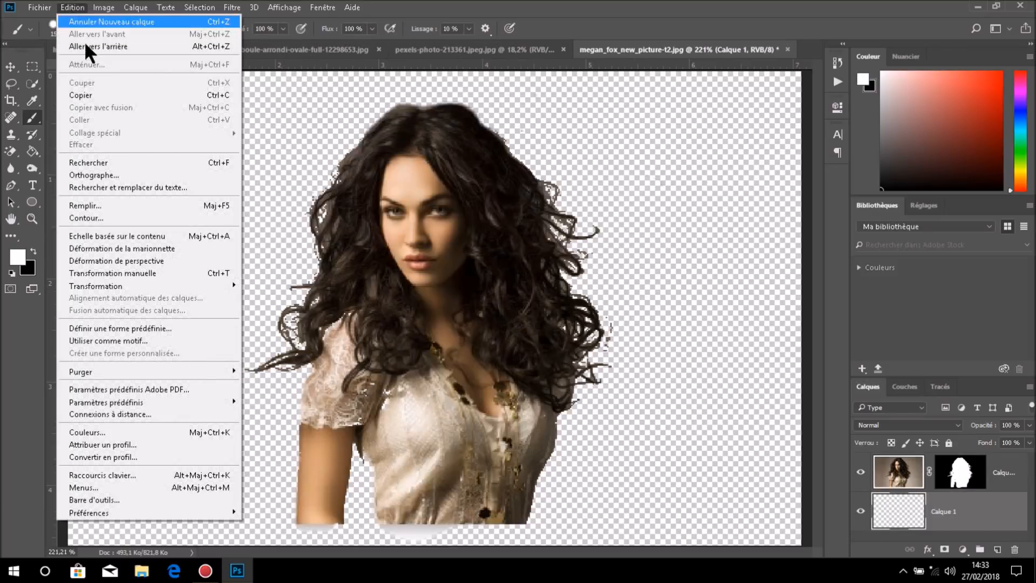
left_click(116, 206)
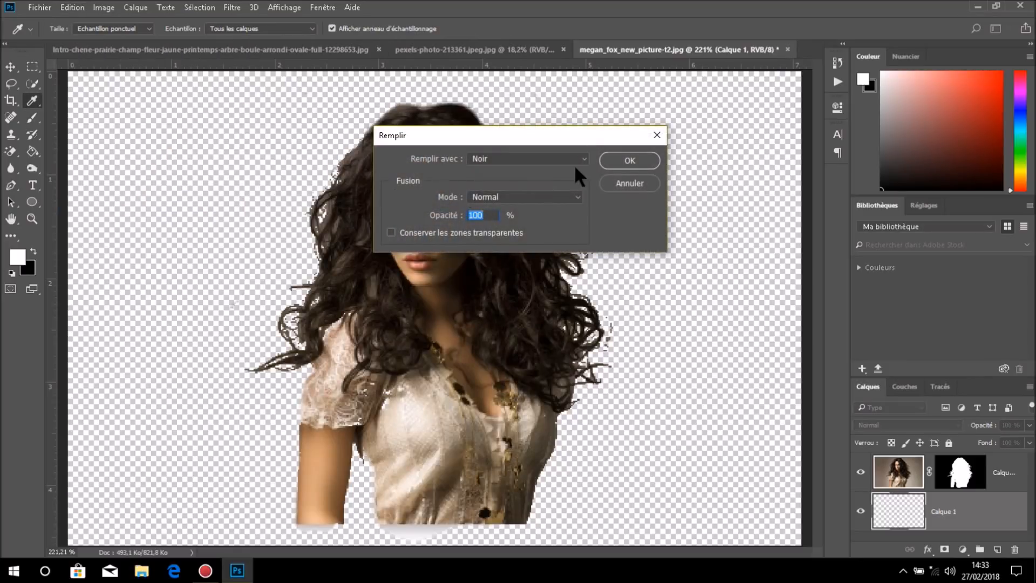
left_click(626, 161)
Select the photo's layer mask and paint black with the brush over the stray speck beside the hair
key("b")
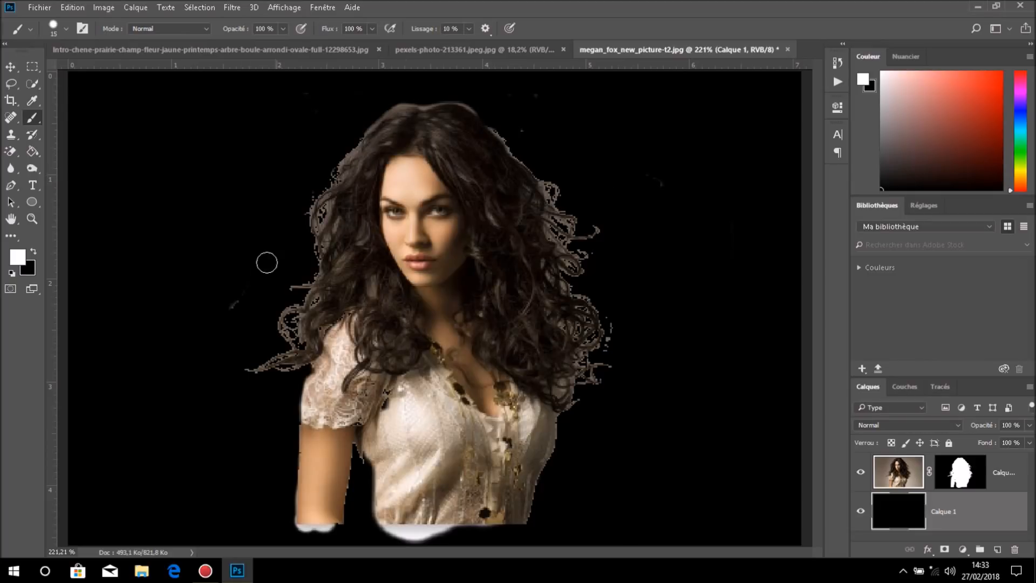
mouse_move(235, 297)
left_mouse_down()
mouse_move(236, 312)
mouse_move(241, 292)
mouse_move(219, 310)
mouse_move(238, 301)
left_mouse_up()
key("x")
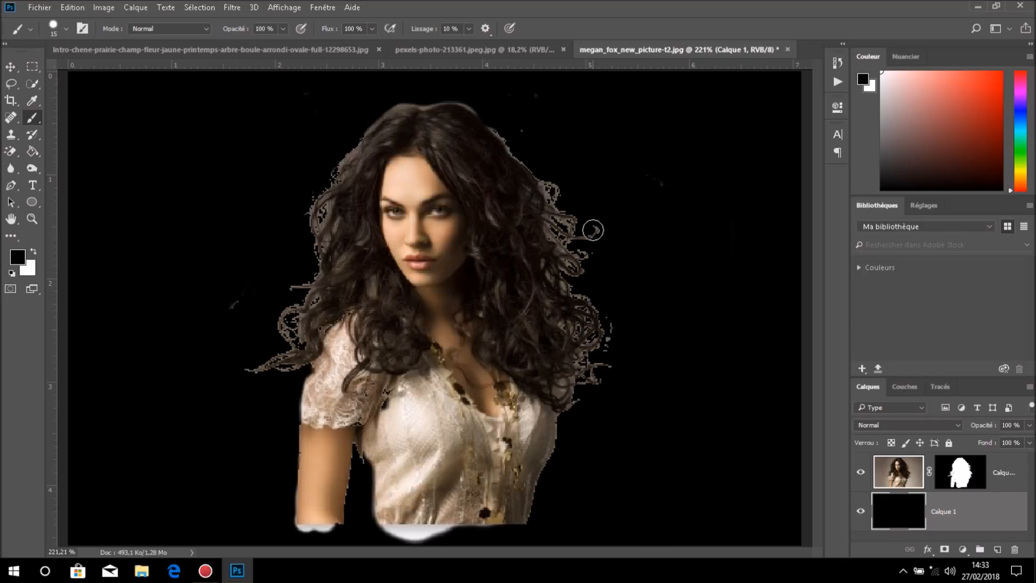
left_click(967, 480)
left_click_drag(236, 299, 225, 314)
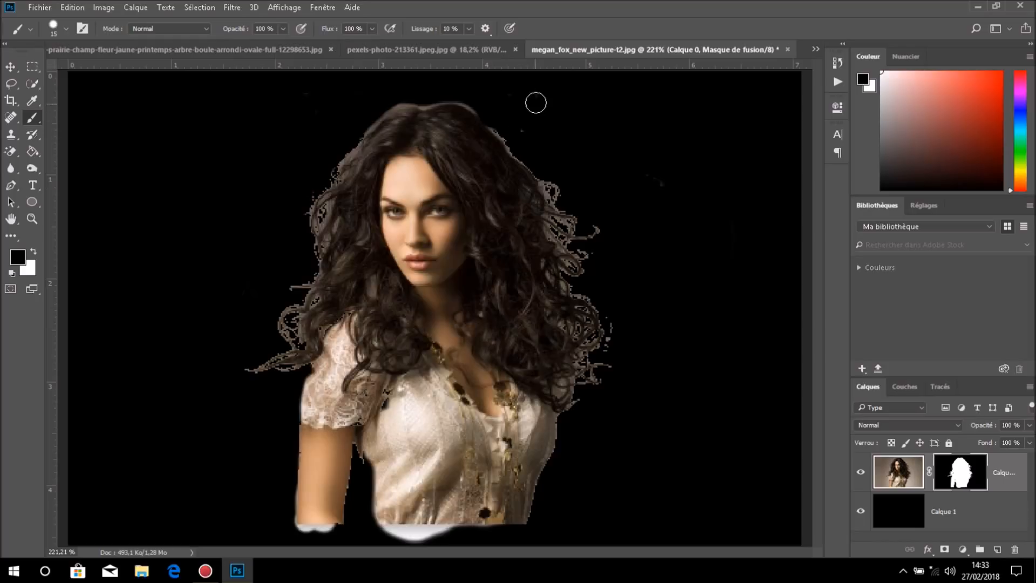
Paint black on the photo's layer mask with the 15 px brush over the remaining specks on both sides of the hair
left_click_drag(528, 113, 531, 111)
mouse_move(687, 160)
left_mouse_down()
mouse_move(657, 192)
mouse_move(696, 226)
left_mouse_up()
mouse_move(602, 231)
left_mouse_down()
mouse_move(622, 233)
mouse_move(614, 235)
mouse_move(628, 295)
left_mouse_up()
mouse_move(615, 368)
left_mouse_down()
mouse_move(621, 398)
mouse_move(654, 393)
mouse_move(641, 401)
left_mouse_up()
left_click_drag(231, 353, 238, 375)
Fill the black layer beneath the masked photo with white, using Normal mode and 100% opacity
left_click(905, 515)
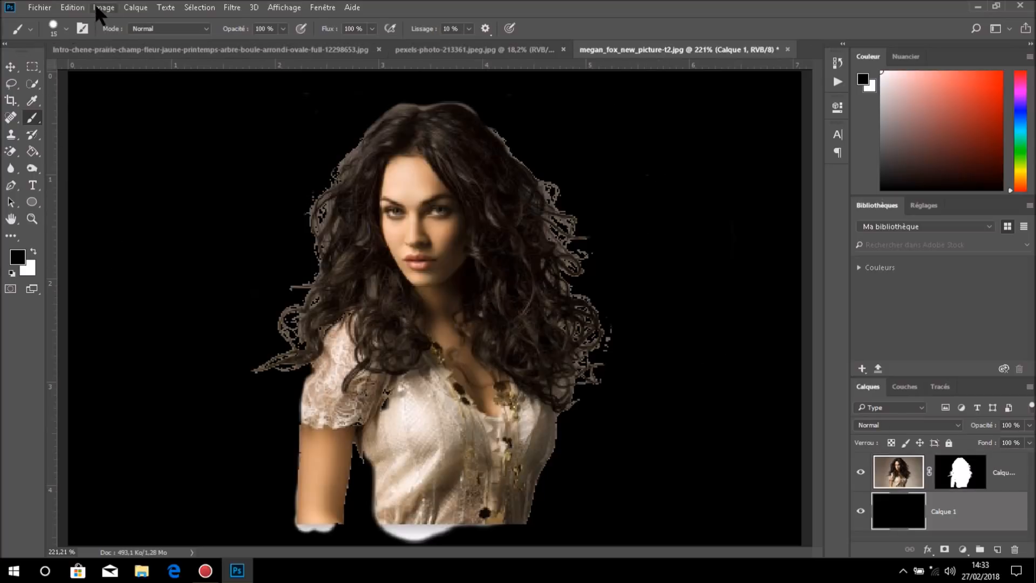
left_click(75, 8)
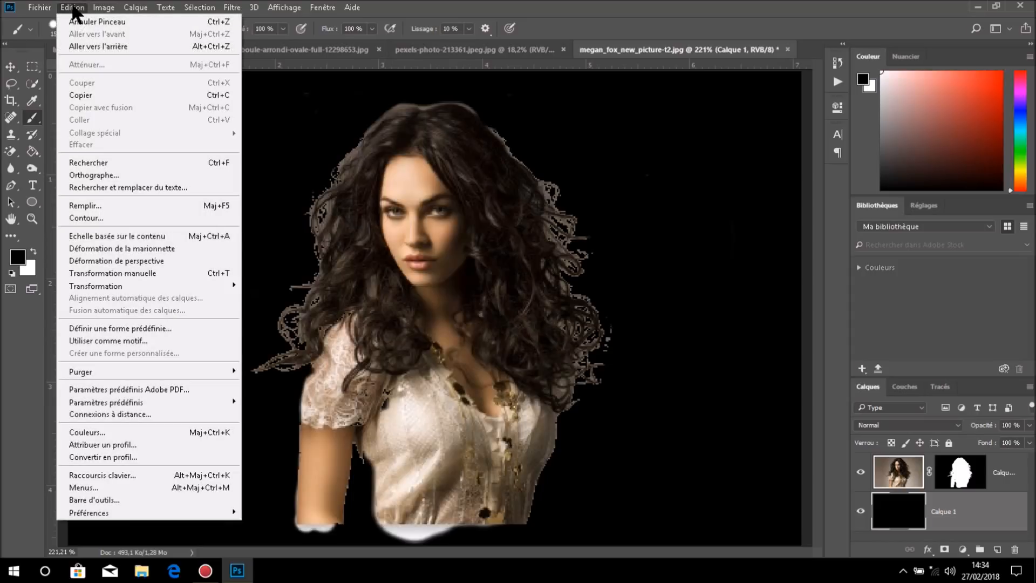
left_click(88, 204)
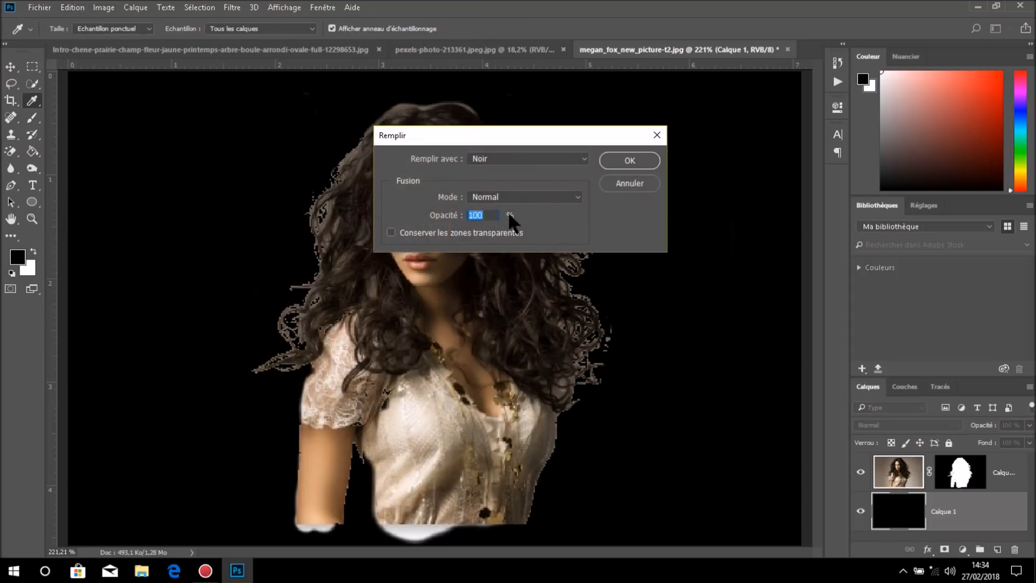
left_click(584, 157)
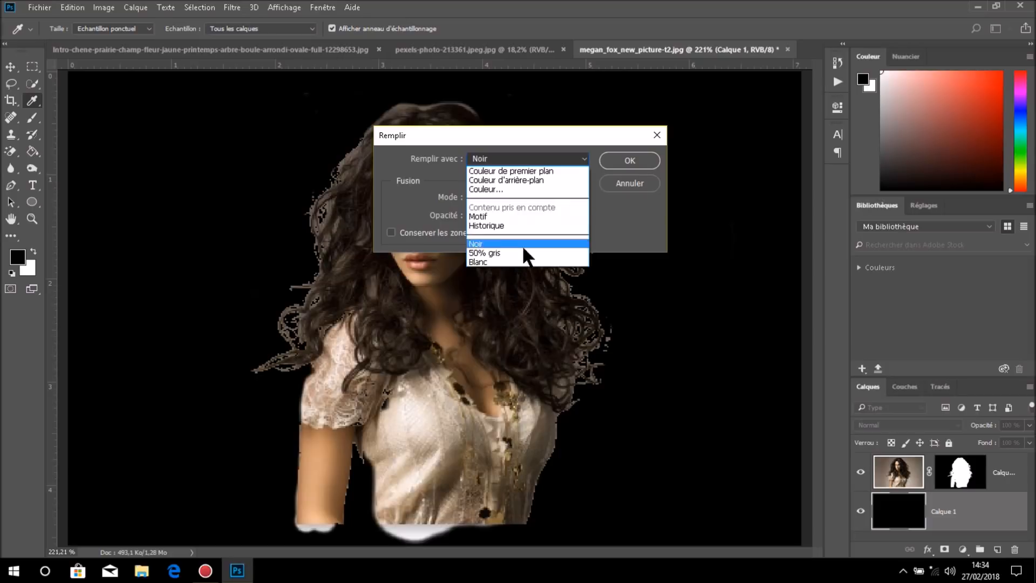
left_click(521, 262)
left_click(624, 160)
key("b")
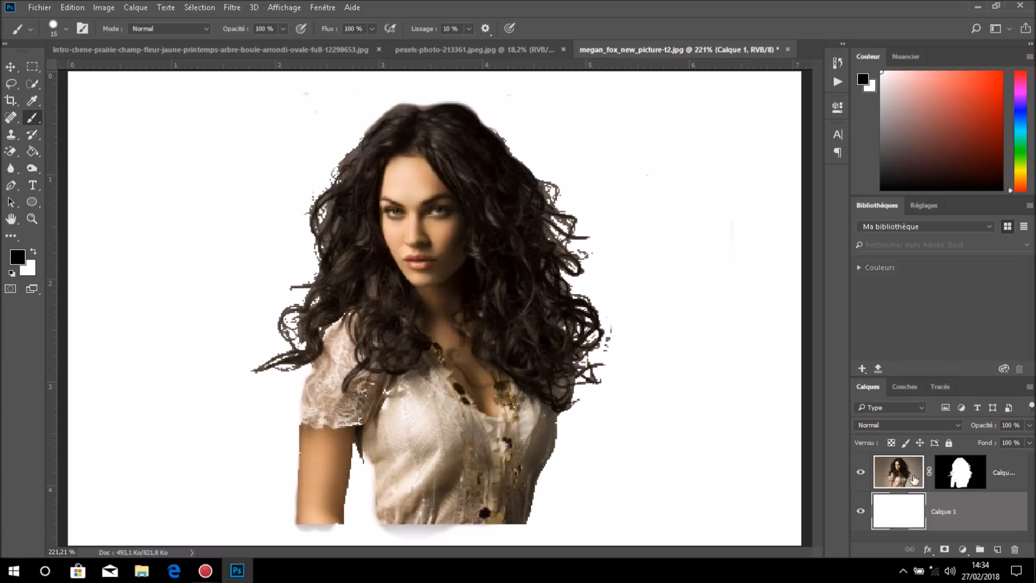
Copy the masked woman layer into the pexels-photo-213361.jpeg.jpg landscape and place her at the river's edge
left_click(9, 66)
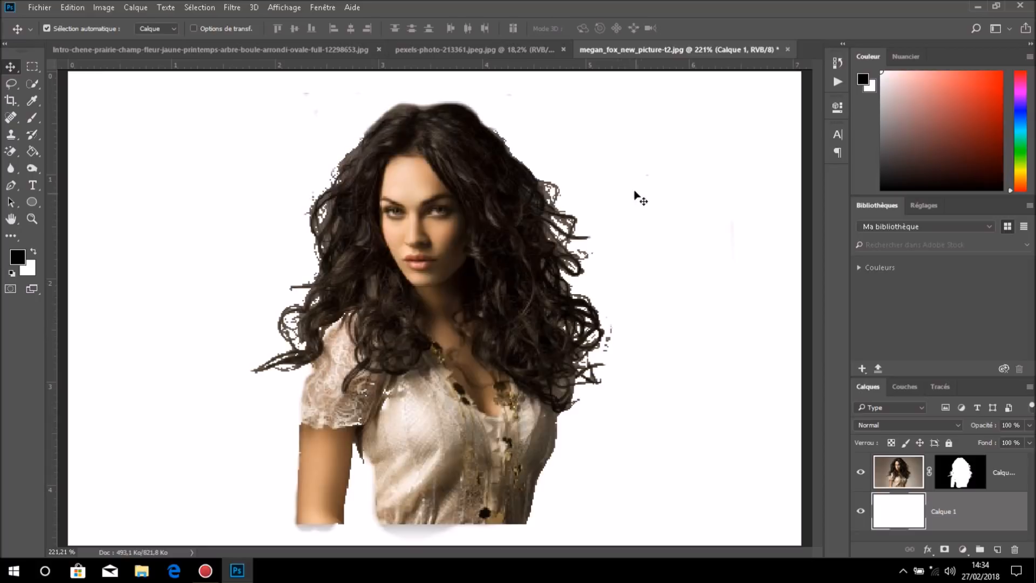
left_click(537, 53)
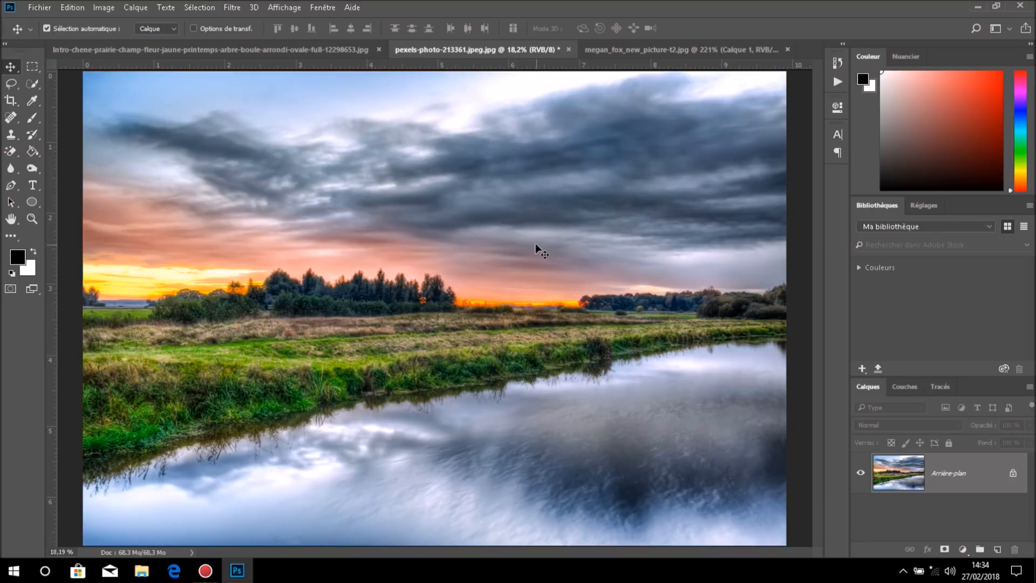
left_click(692, 50)
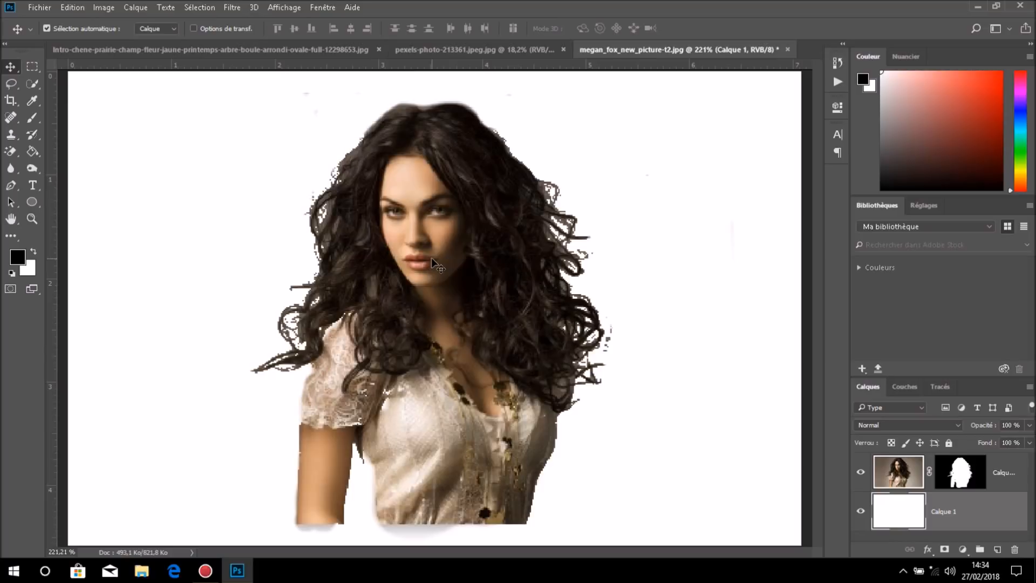
left_click_drag(434, 253, 458, 256)
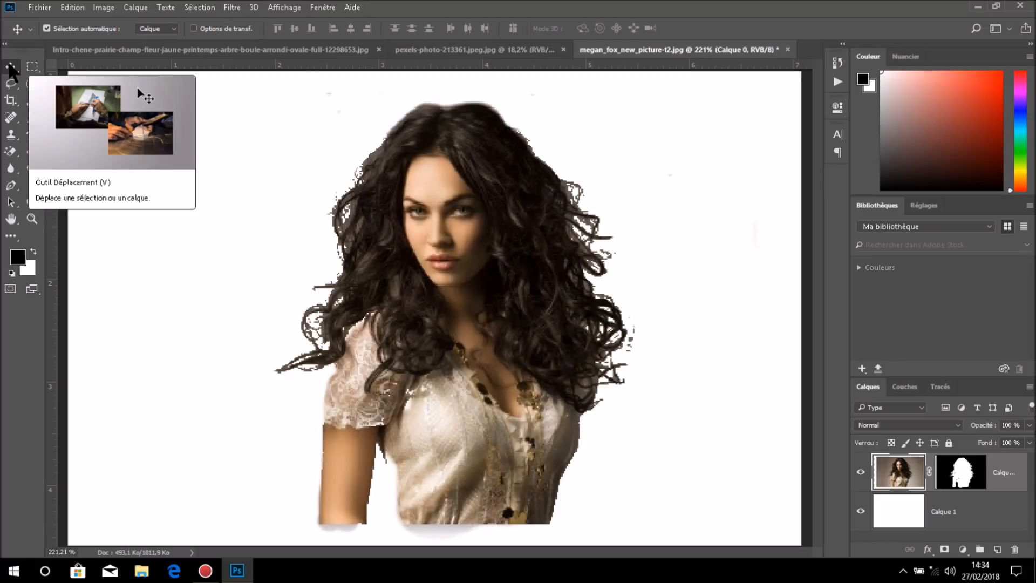
left_click_drag(448, 301, 508, 89)
left_click_drag(481, 280, 475, 379)
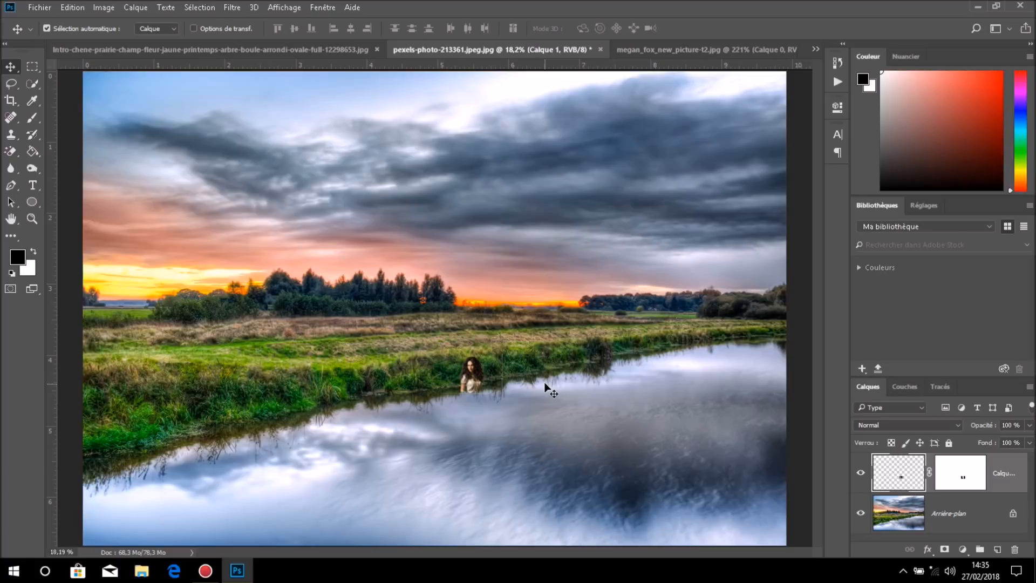
Try to enlarge the woman in the landscape to about 653% with Free Transform, placing her in front of the river
key("ctrl+t")
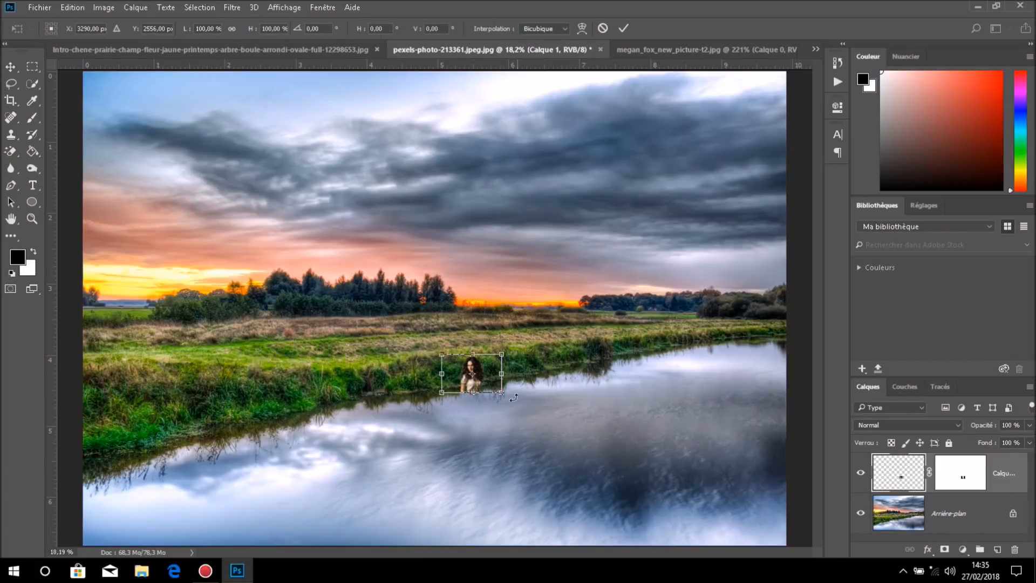
left_click_drag(501, 393, 717, 534)
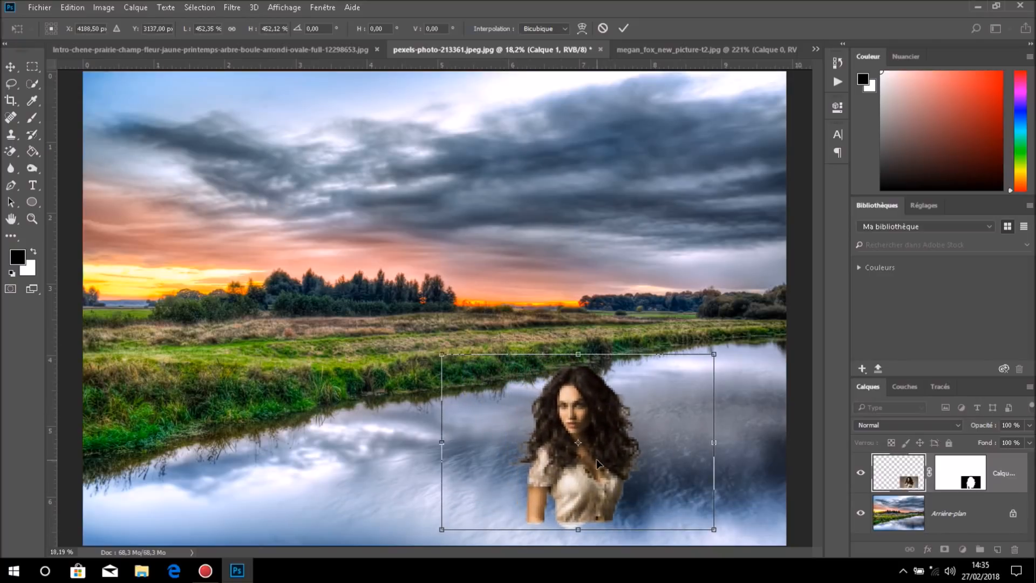
left_click_drag(597, 459, 424, 378)
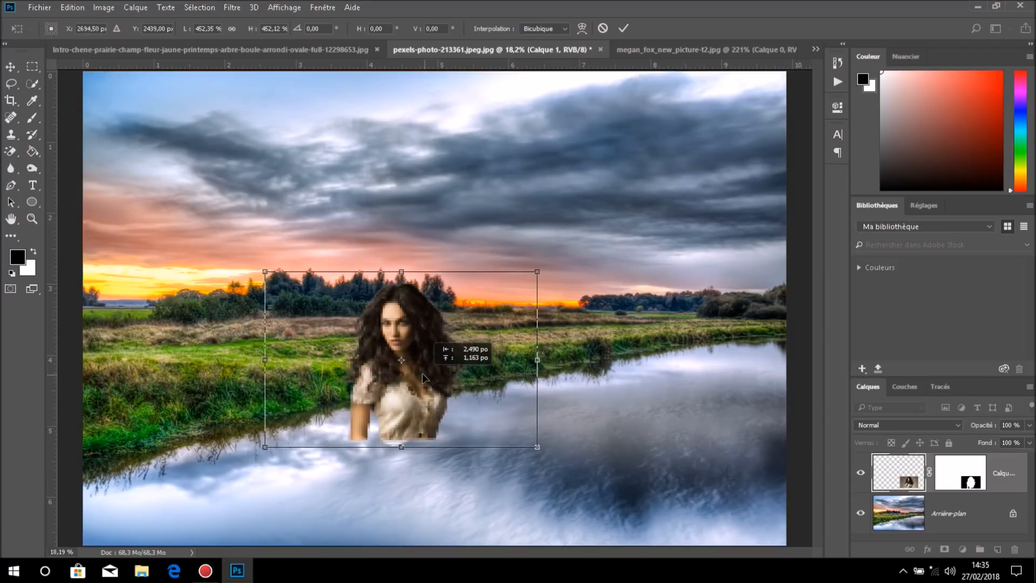
left_click_drag(537, 448, 656, 539)
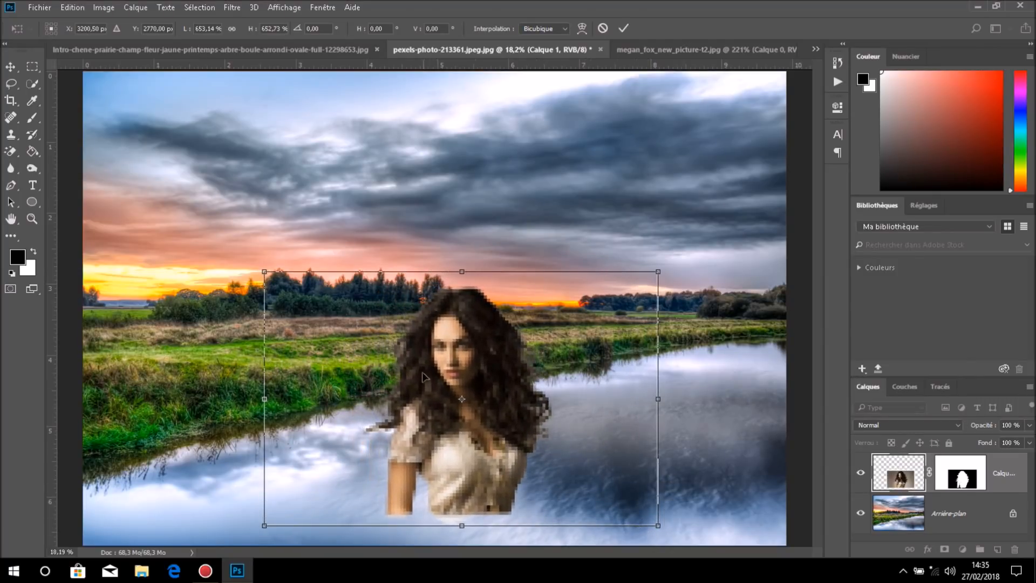
scroll(424, 380, "up", 3)
scroll(471, 363, "up", 2)
scroll(576, 363, "down", 4)
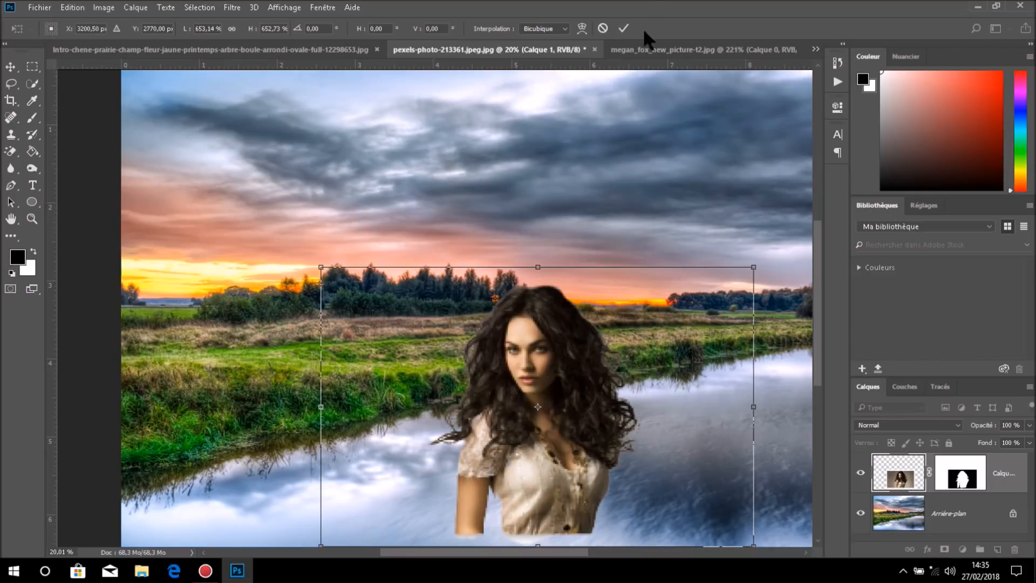
left_click(602, 28)
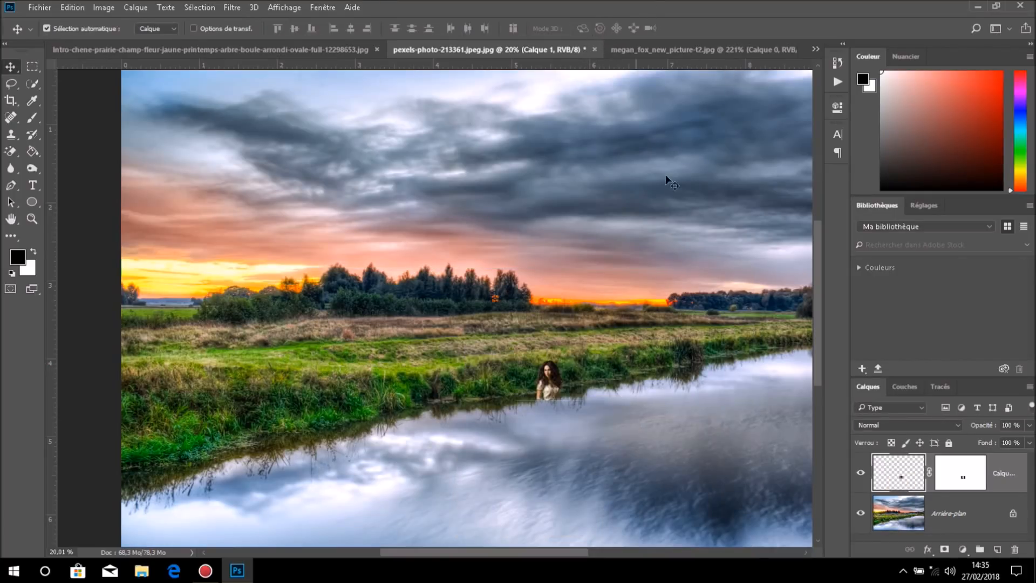
Delete the small woman layer from the landscape document
key("ctrl")
left_click(1015, 549)
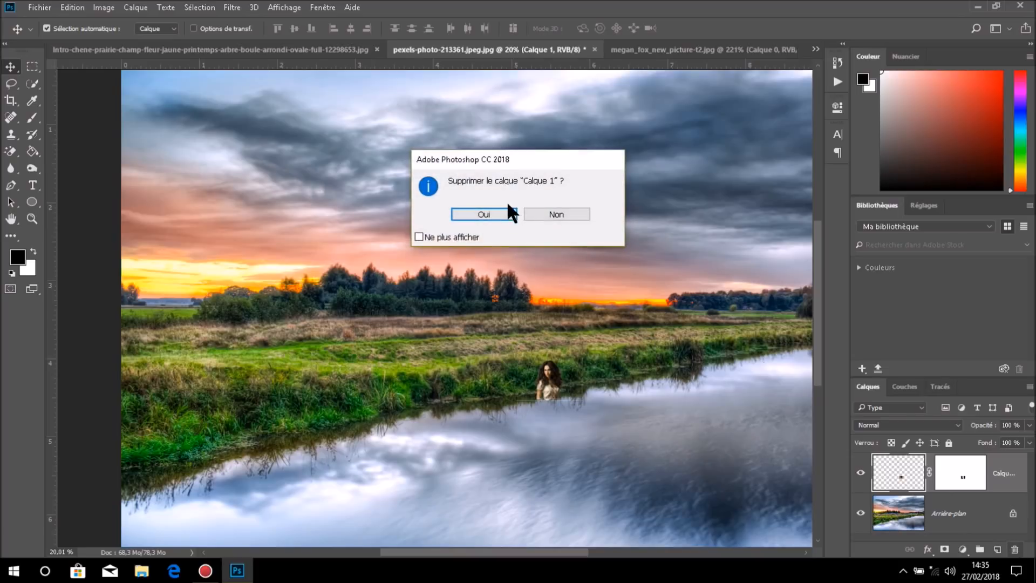
left_click(500, 215)
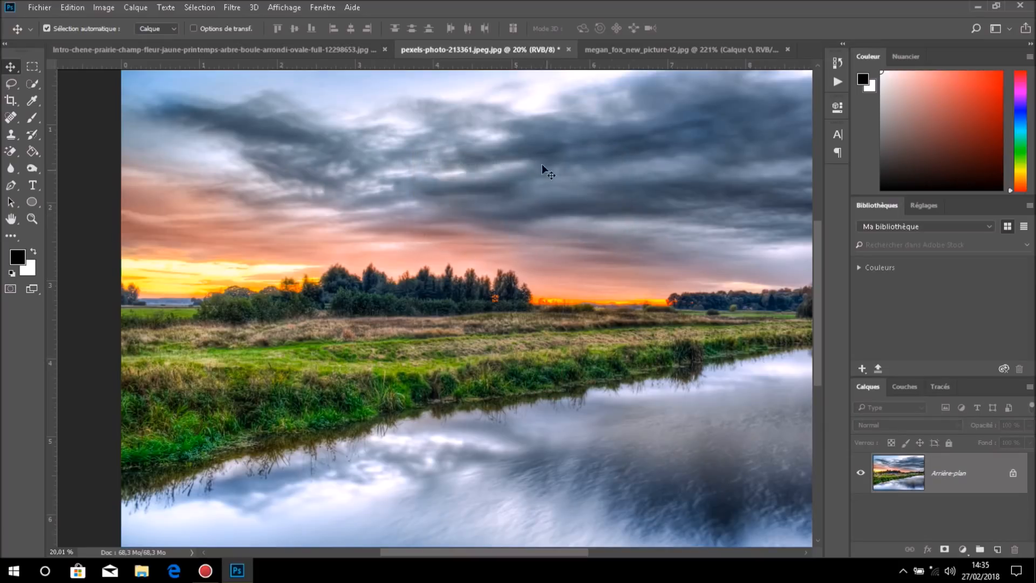
Resize the landscape image to 10% of its width and height, with resampling left on Automatic
left_click(628, 53)
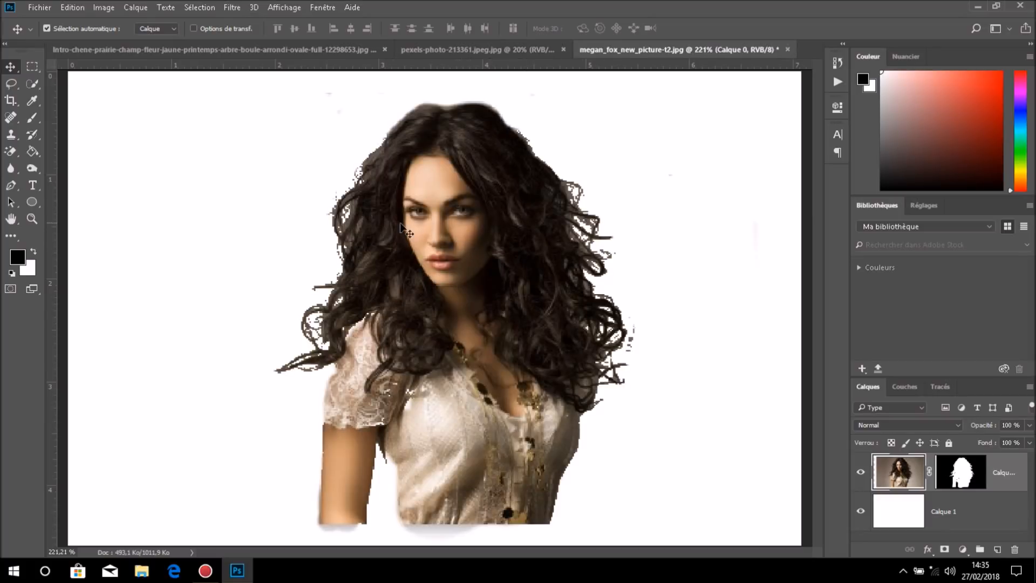
left_click(526, 51)
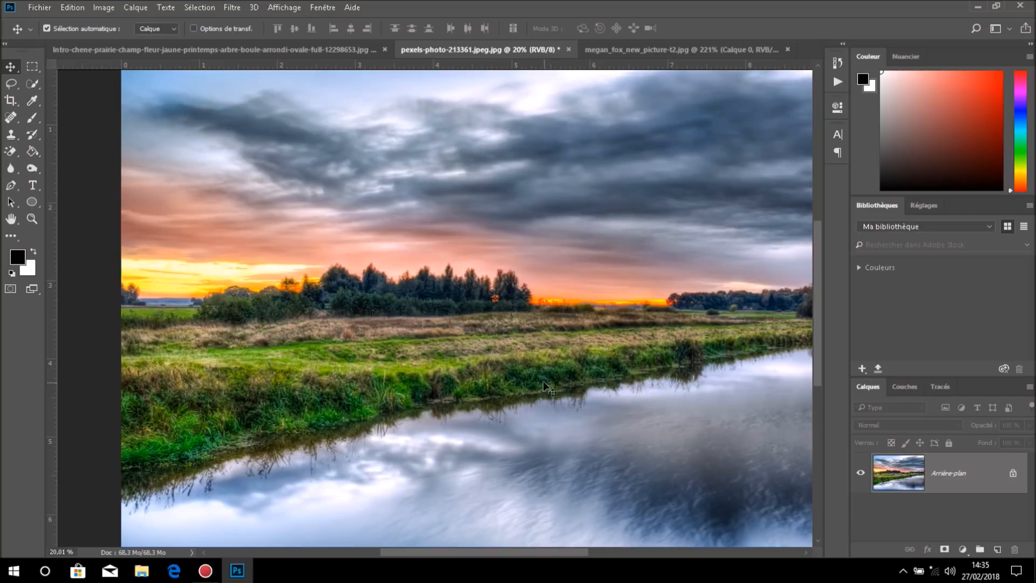
left_click(705, 51)
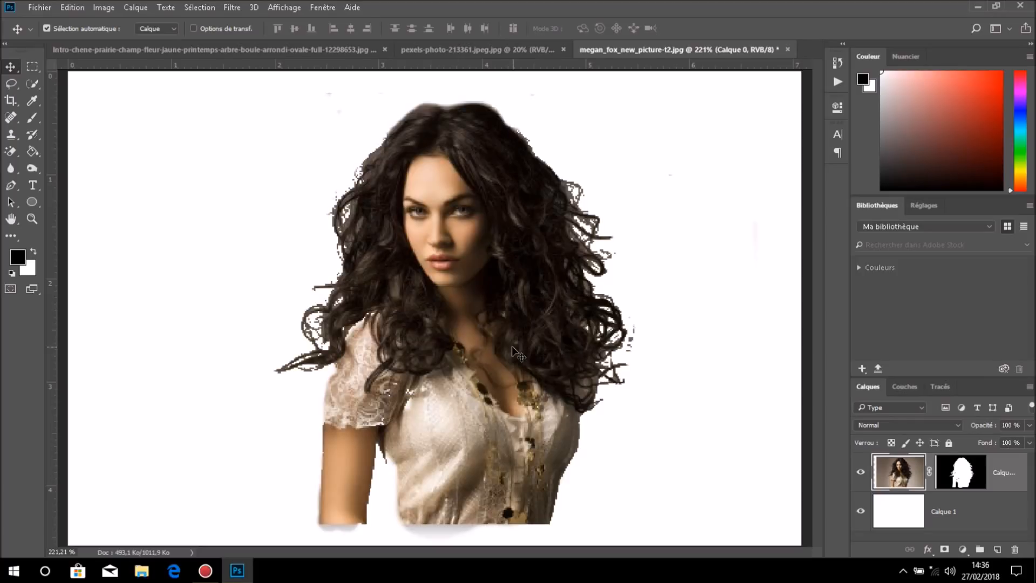
left_click(505, 49)
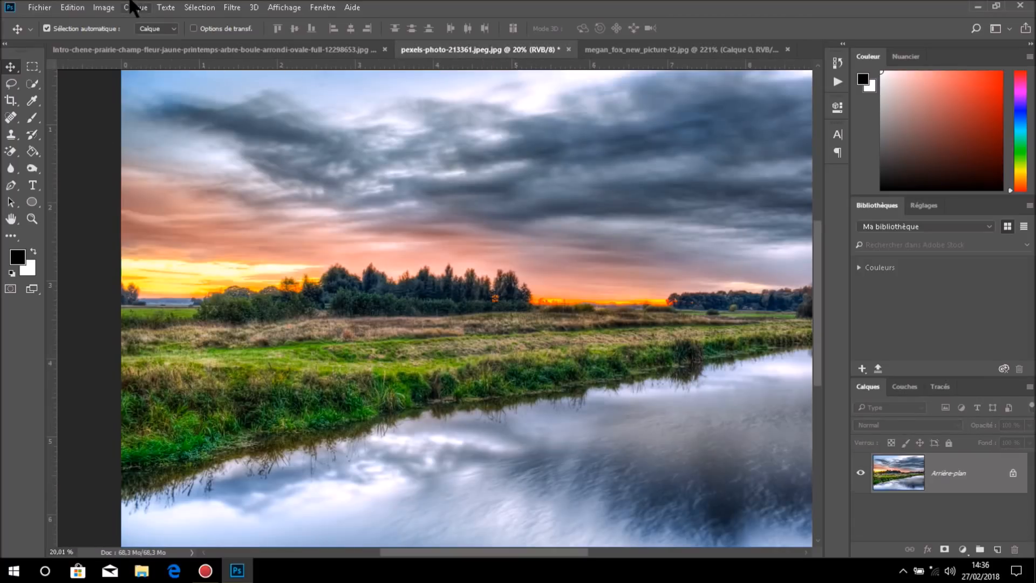
left_click(103, 7)
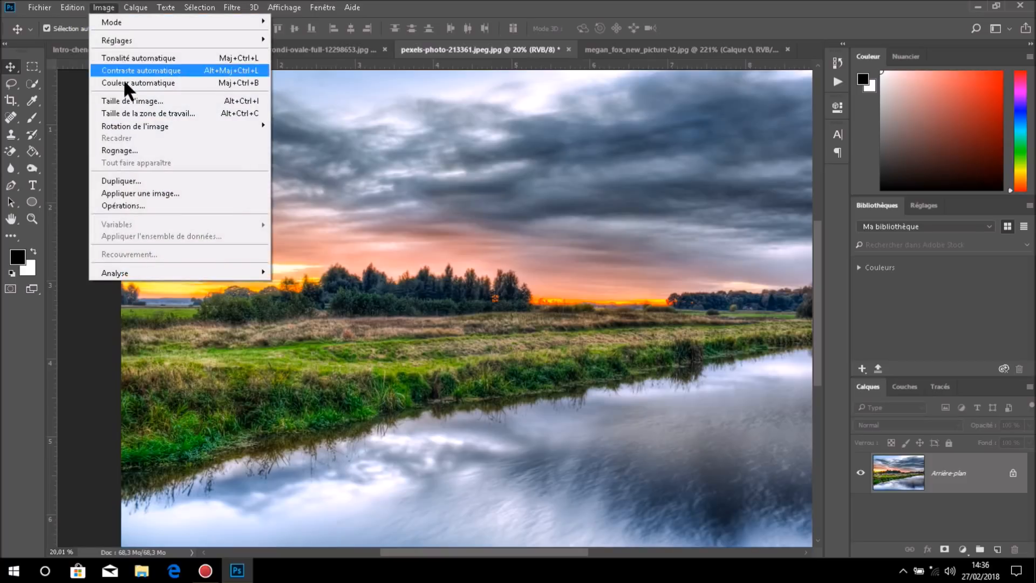
left_click(131, 101)
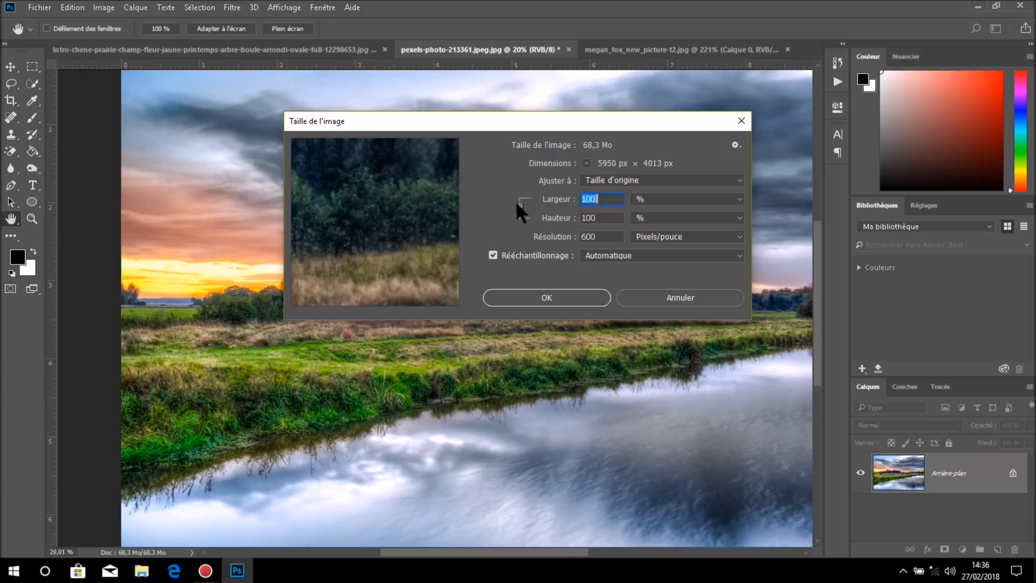
type("10")
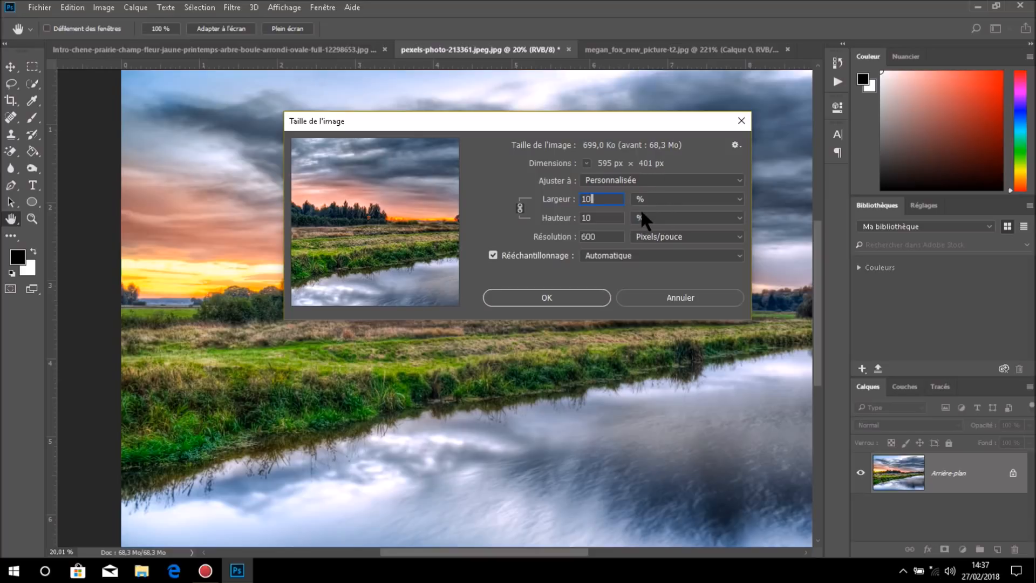
left_click(547, 297)
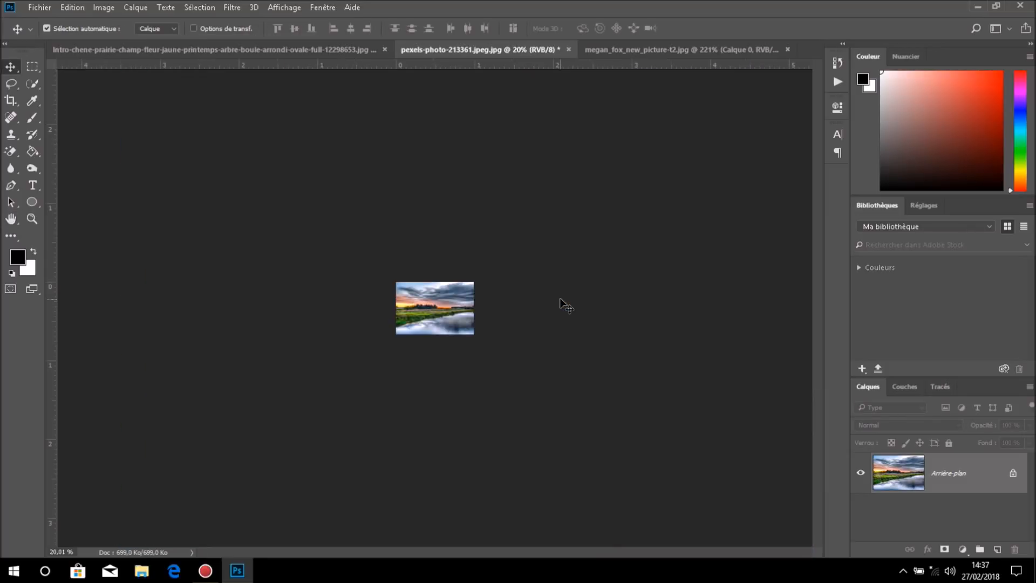
Copy the masked woman layer into the resized landscape and position her near the centre, reaching the image's lower edge
double_click(9, 218)
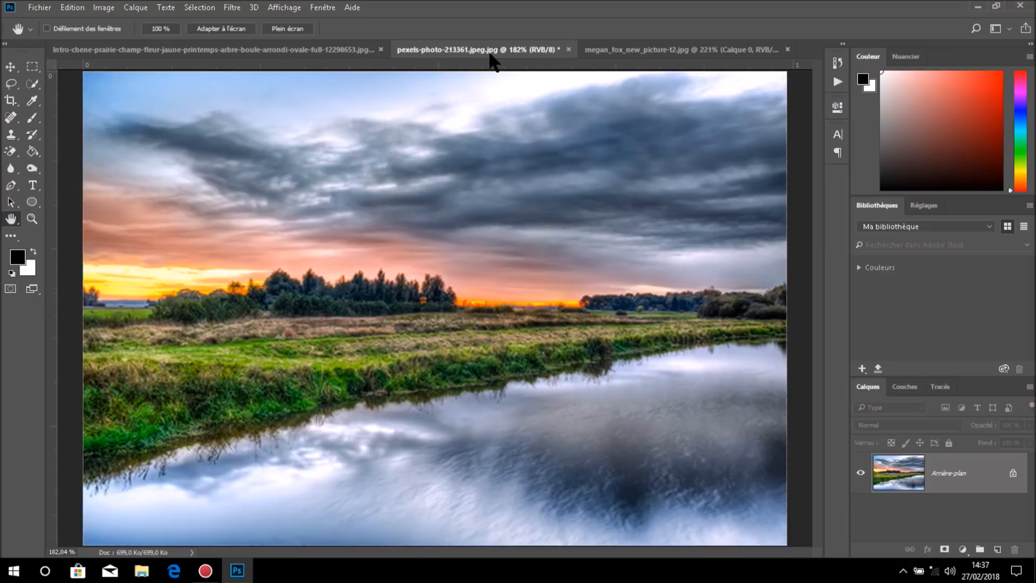
left_click(626, 51)
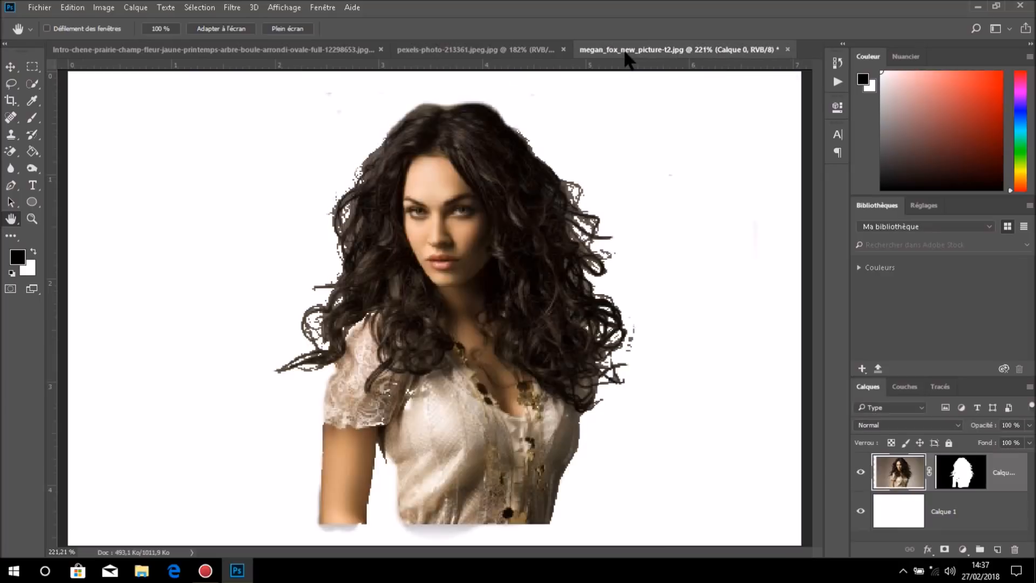
left_click(10, 66)
left_click_drag(429, 124, 453, 358)
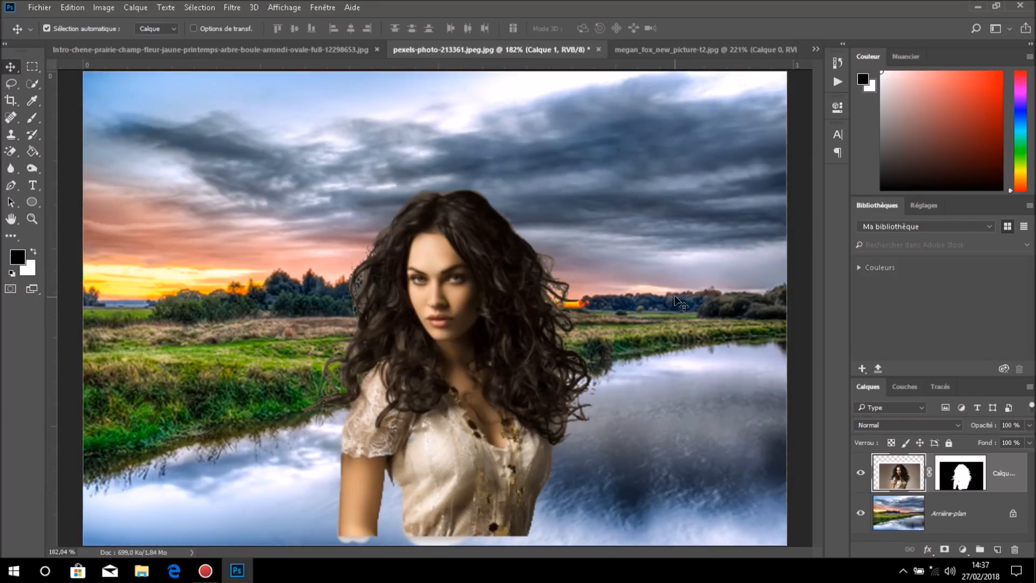
left_click_drag(493, 330, 501, 342)
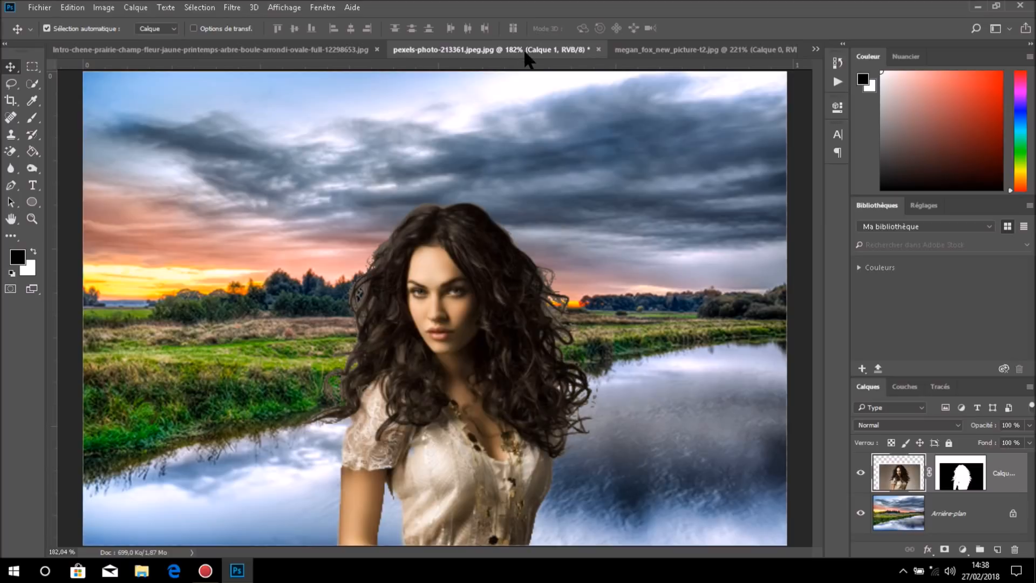
Compare the woman's cut-out on white with the landscape composite, and review the finished tree composite
left_click(640, 54)
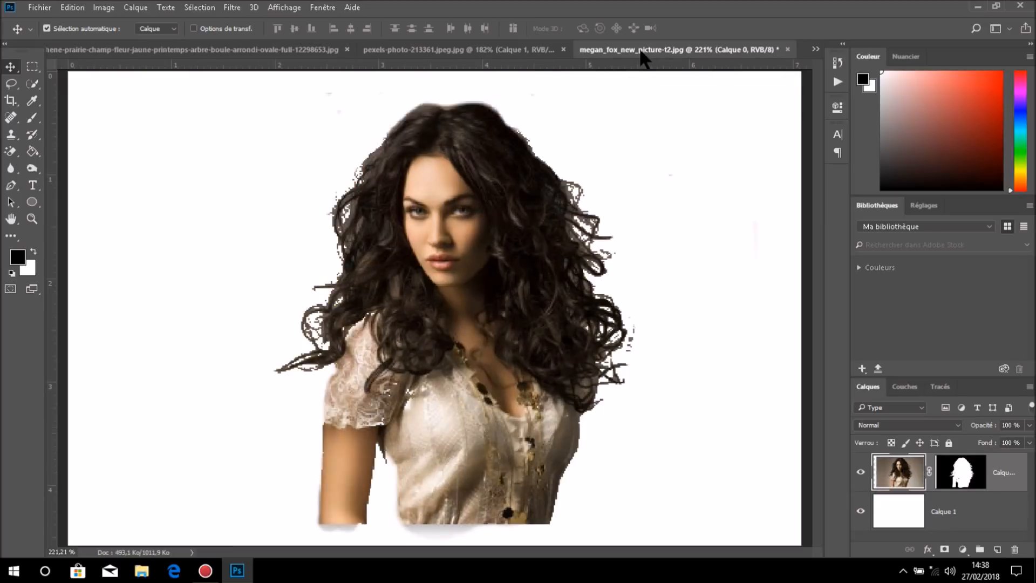
left_click(529, 51)
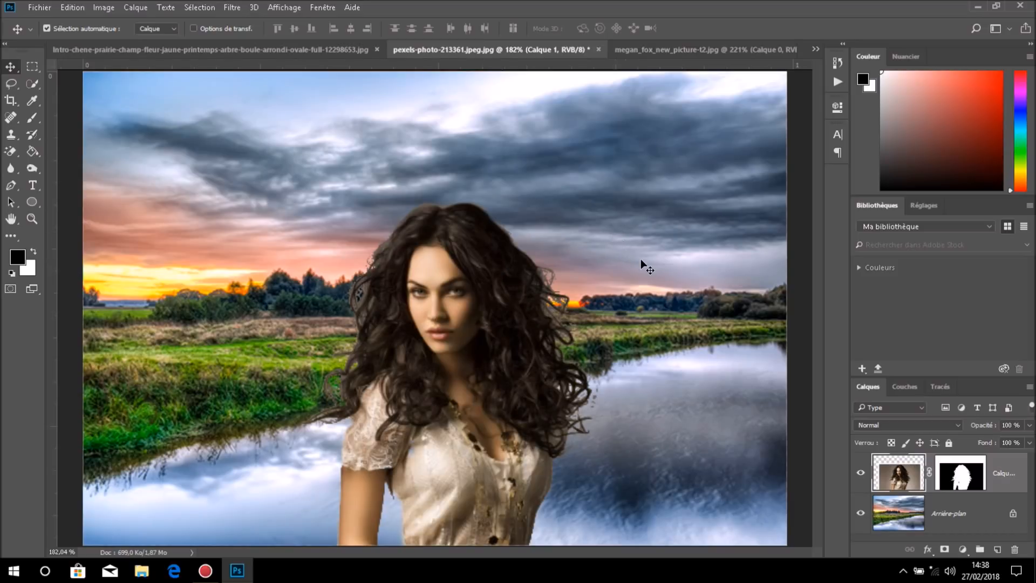
left_click(317, 50)
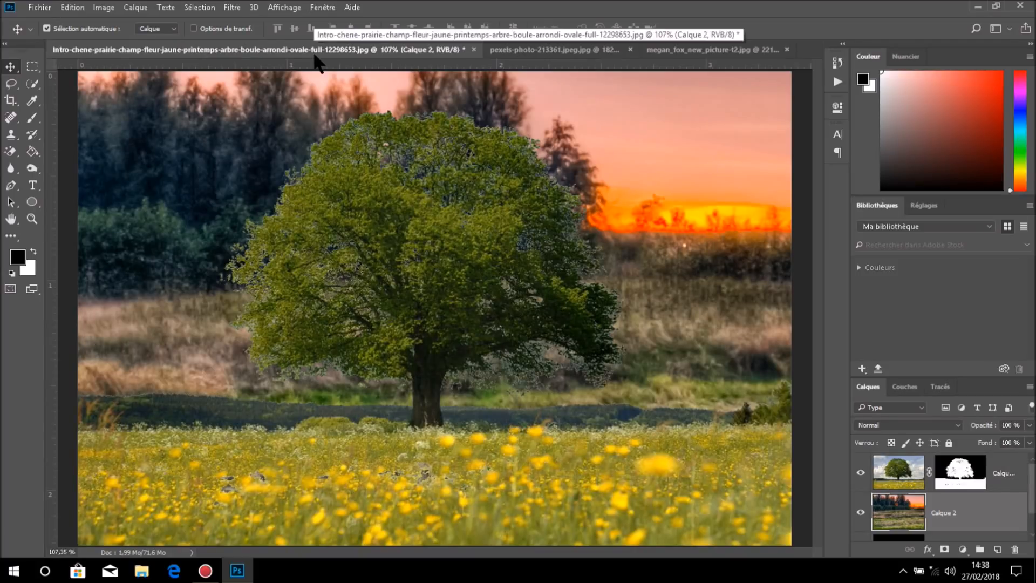